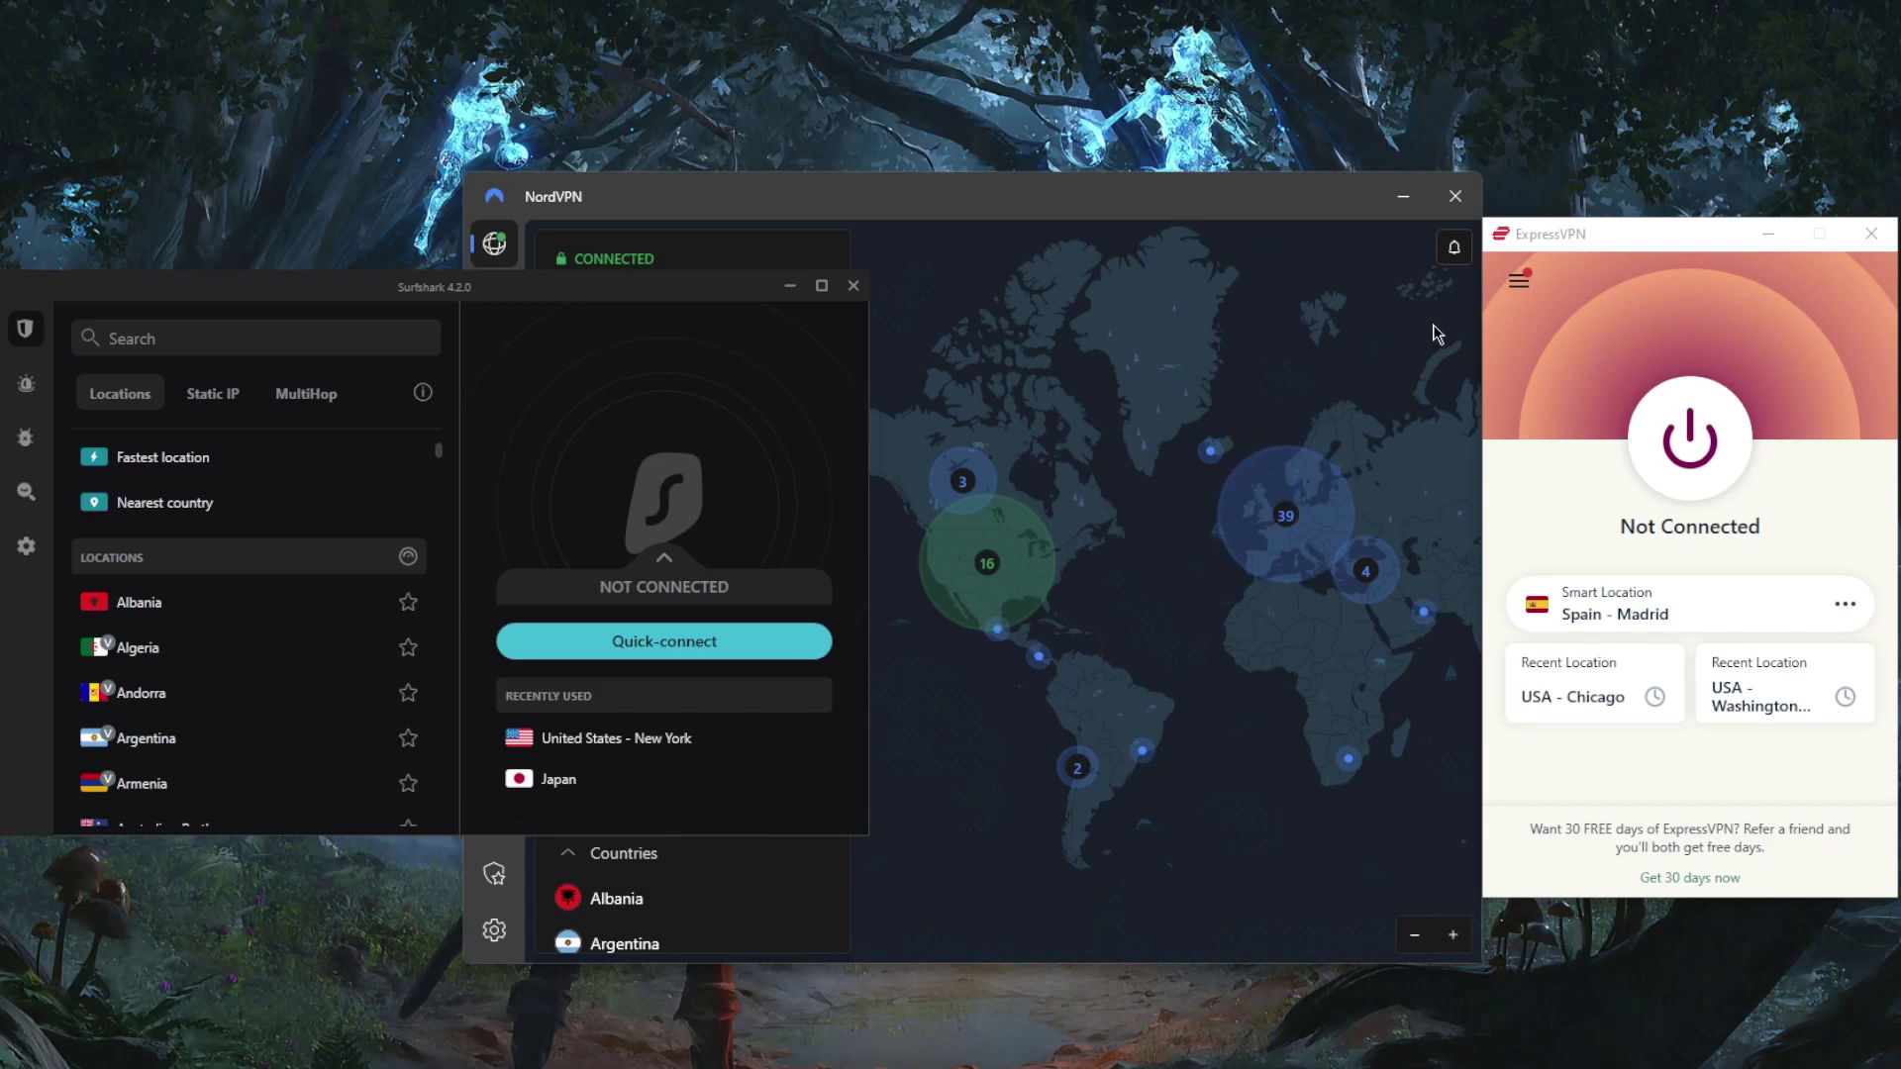
Cycle through the VPN windows and view ExpressVPN's options window before closing it
{"action": "left_click", "coordinate": [878, 417]}
{"action": "left_click", "coordinate": [414, 305]}
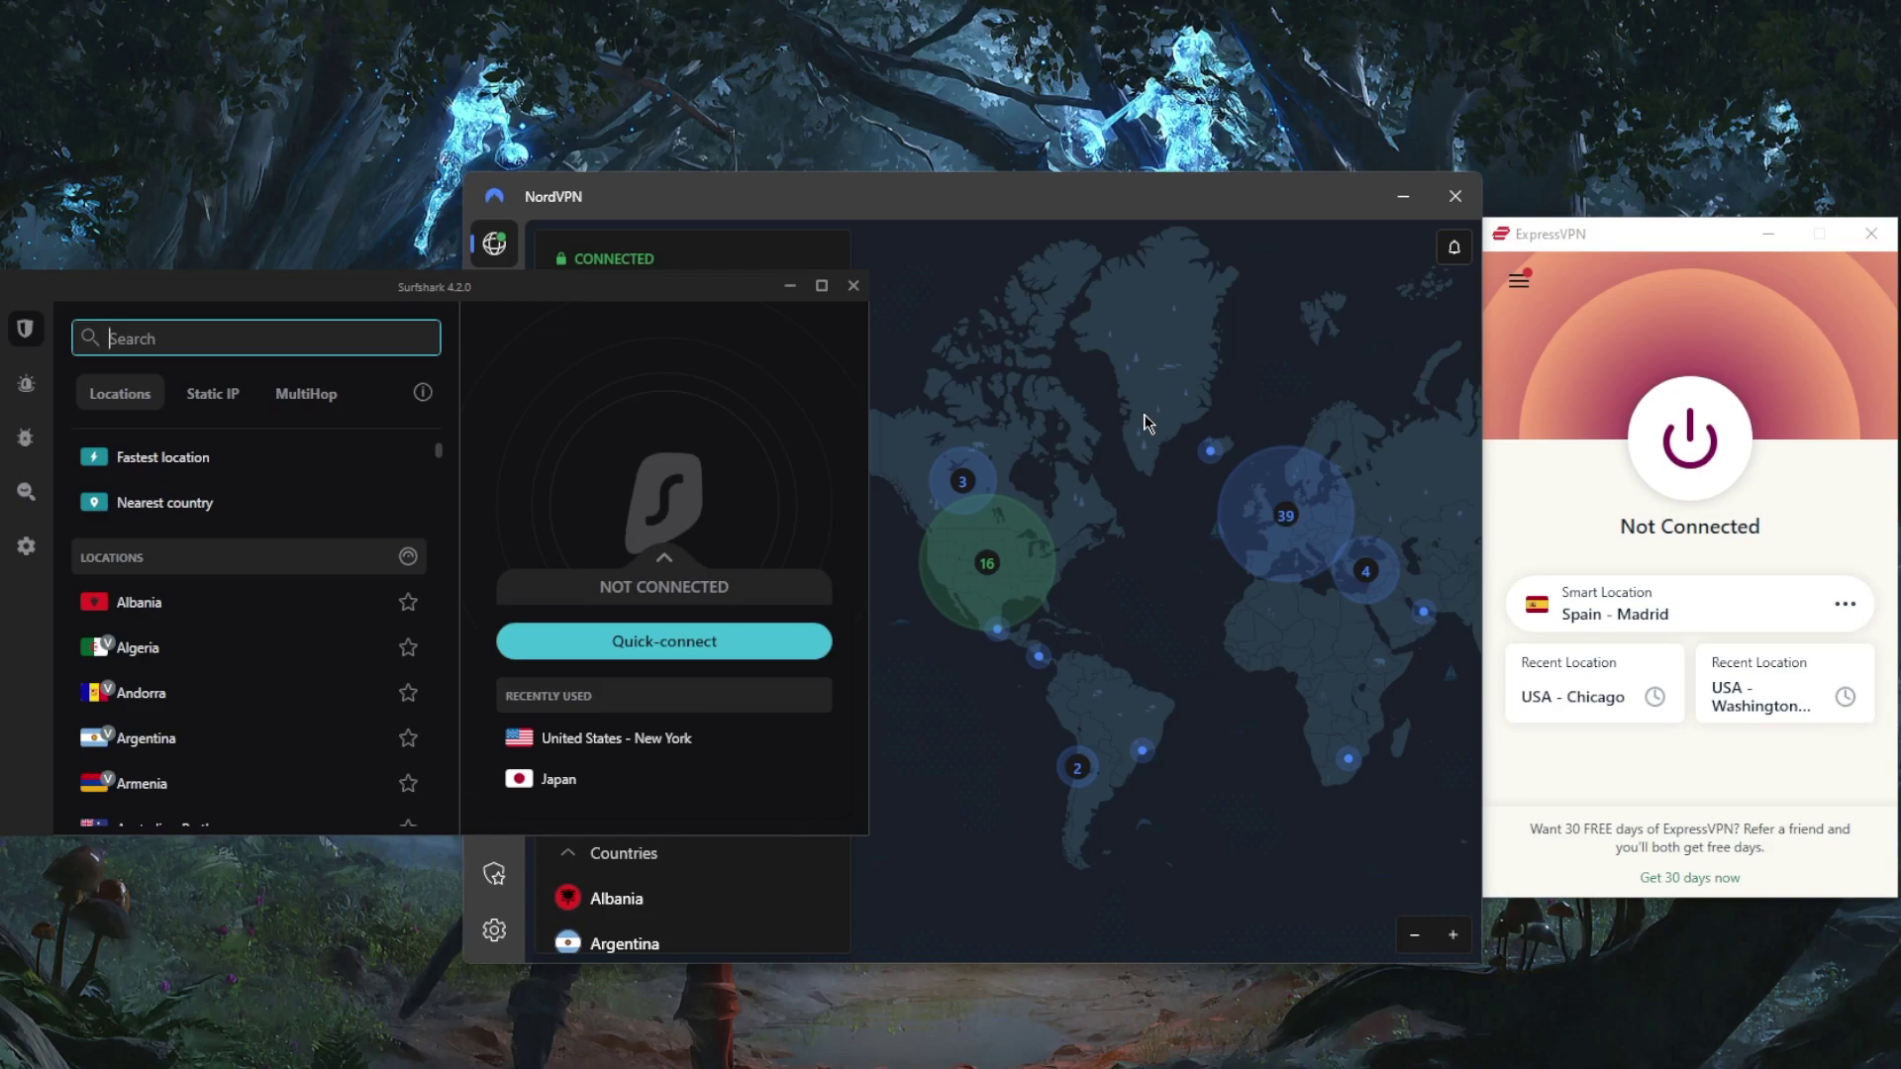
{"action": "left_click", "coordinate": [1513, 280]}
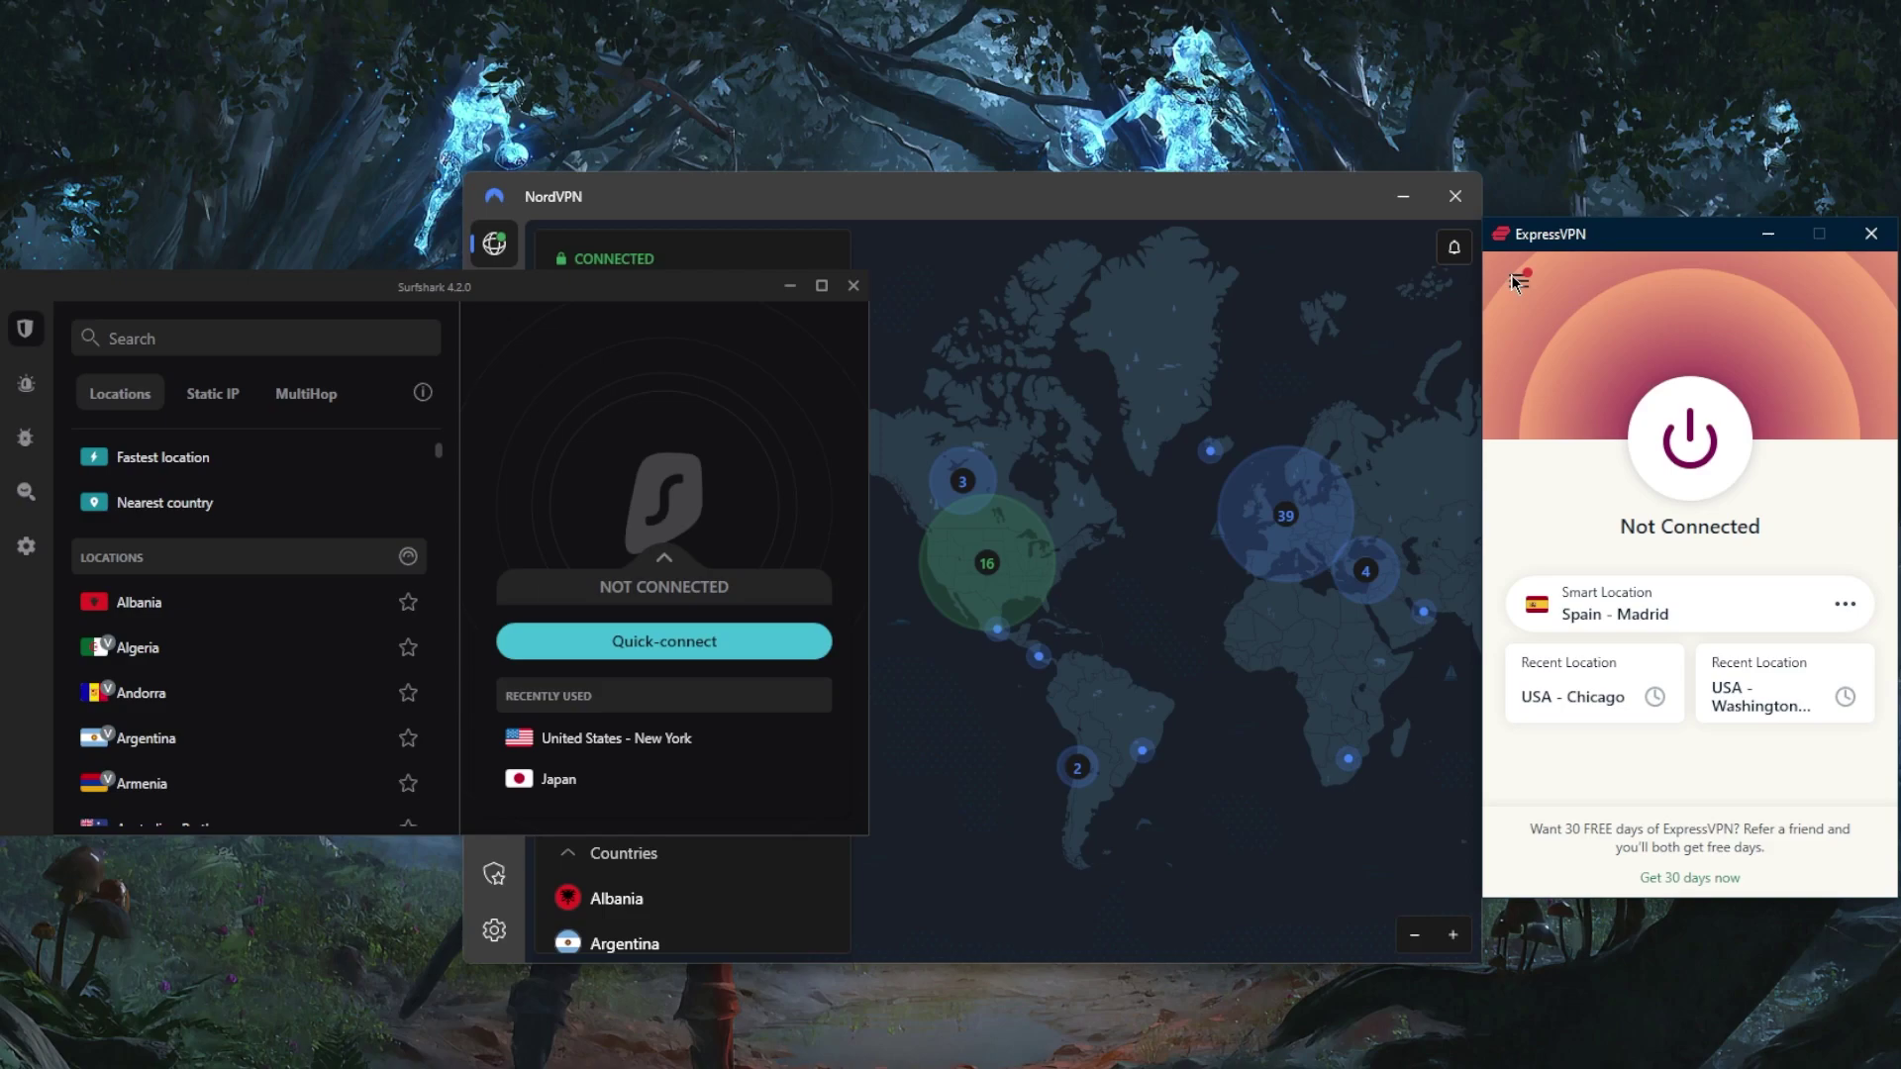
{"action": "left_click", "coordinate": [1515, 280]}
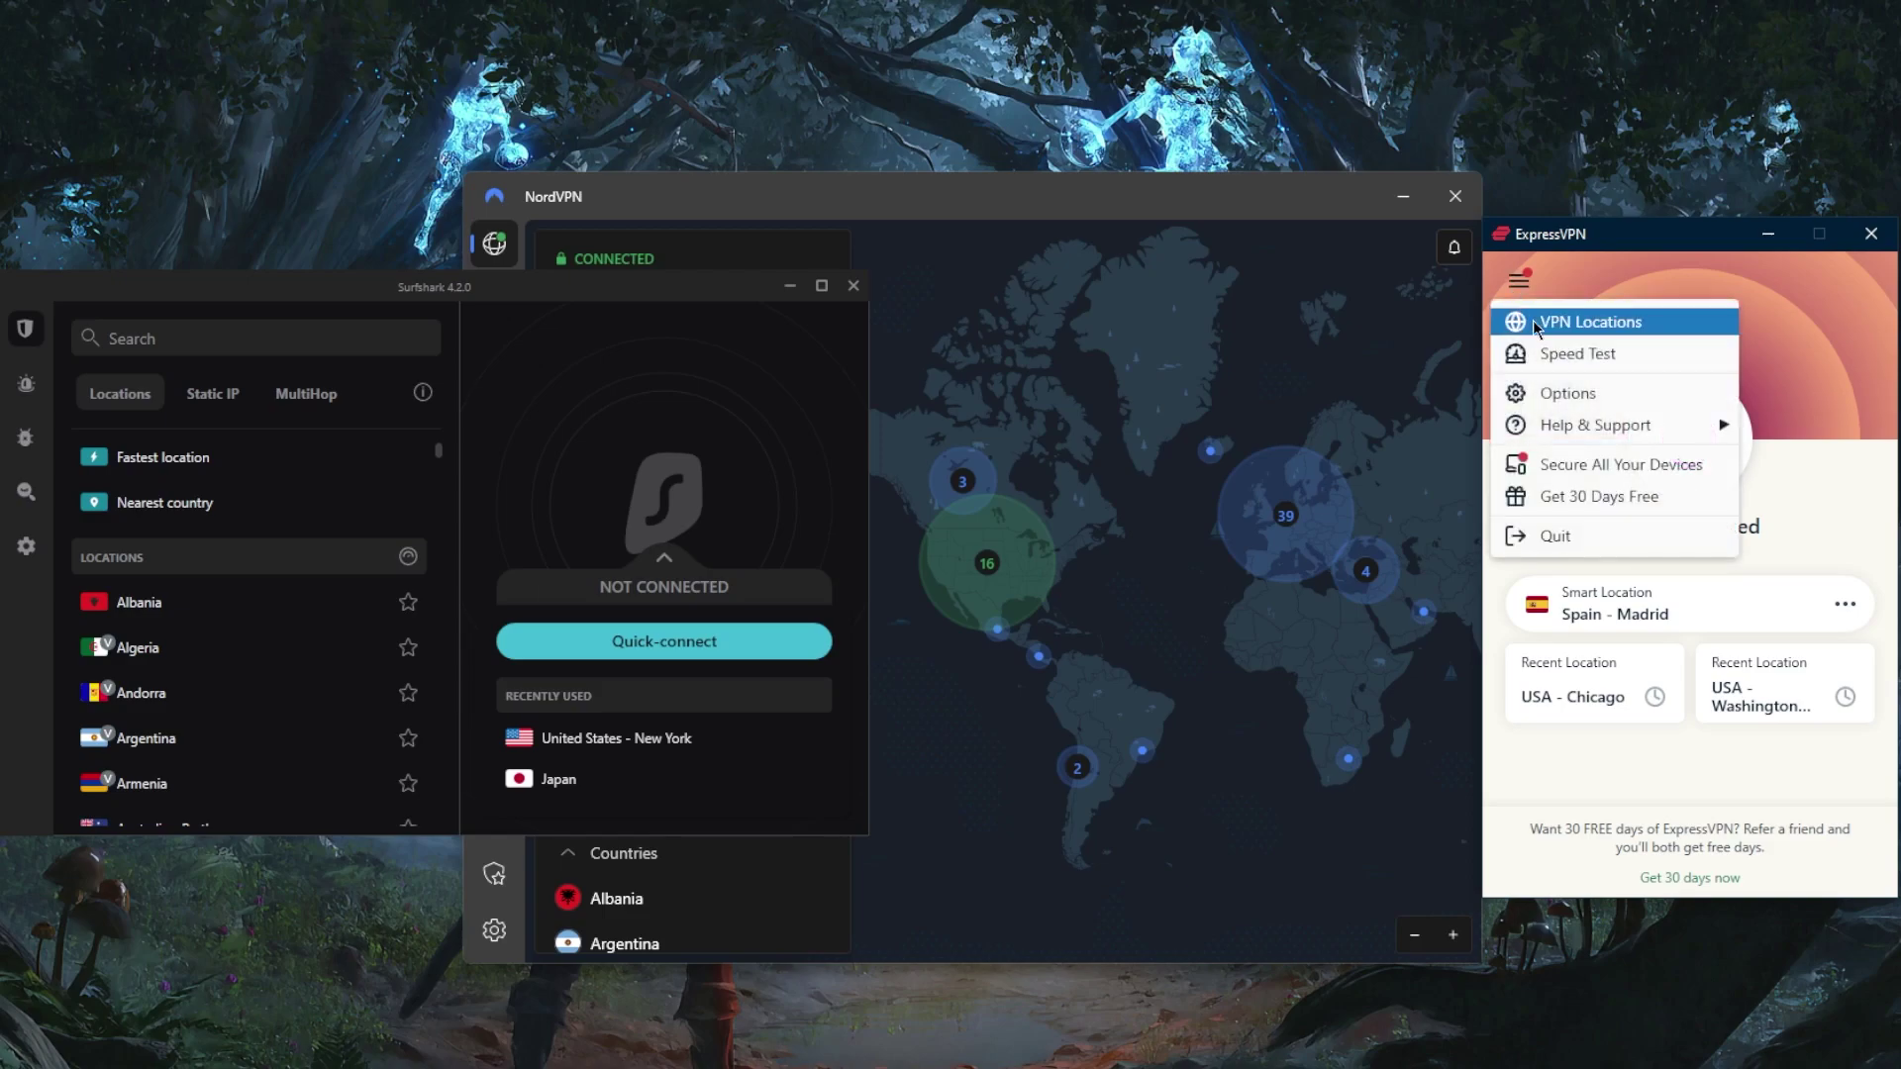
{"action": "left_click", "coordinate": [1651, 393]}
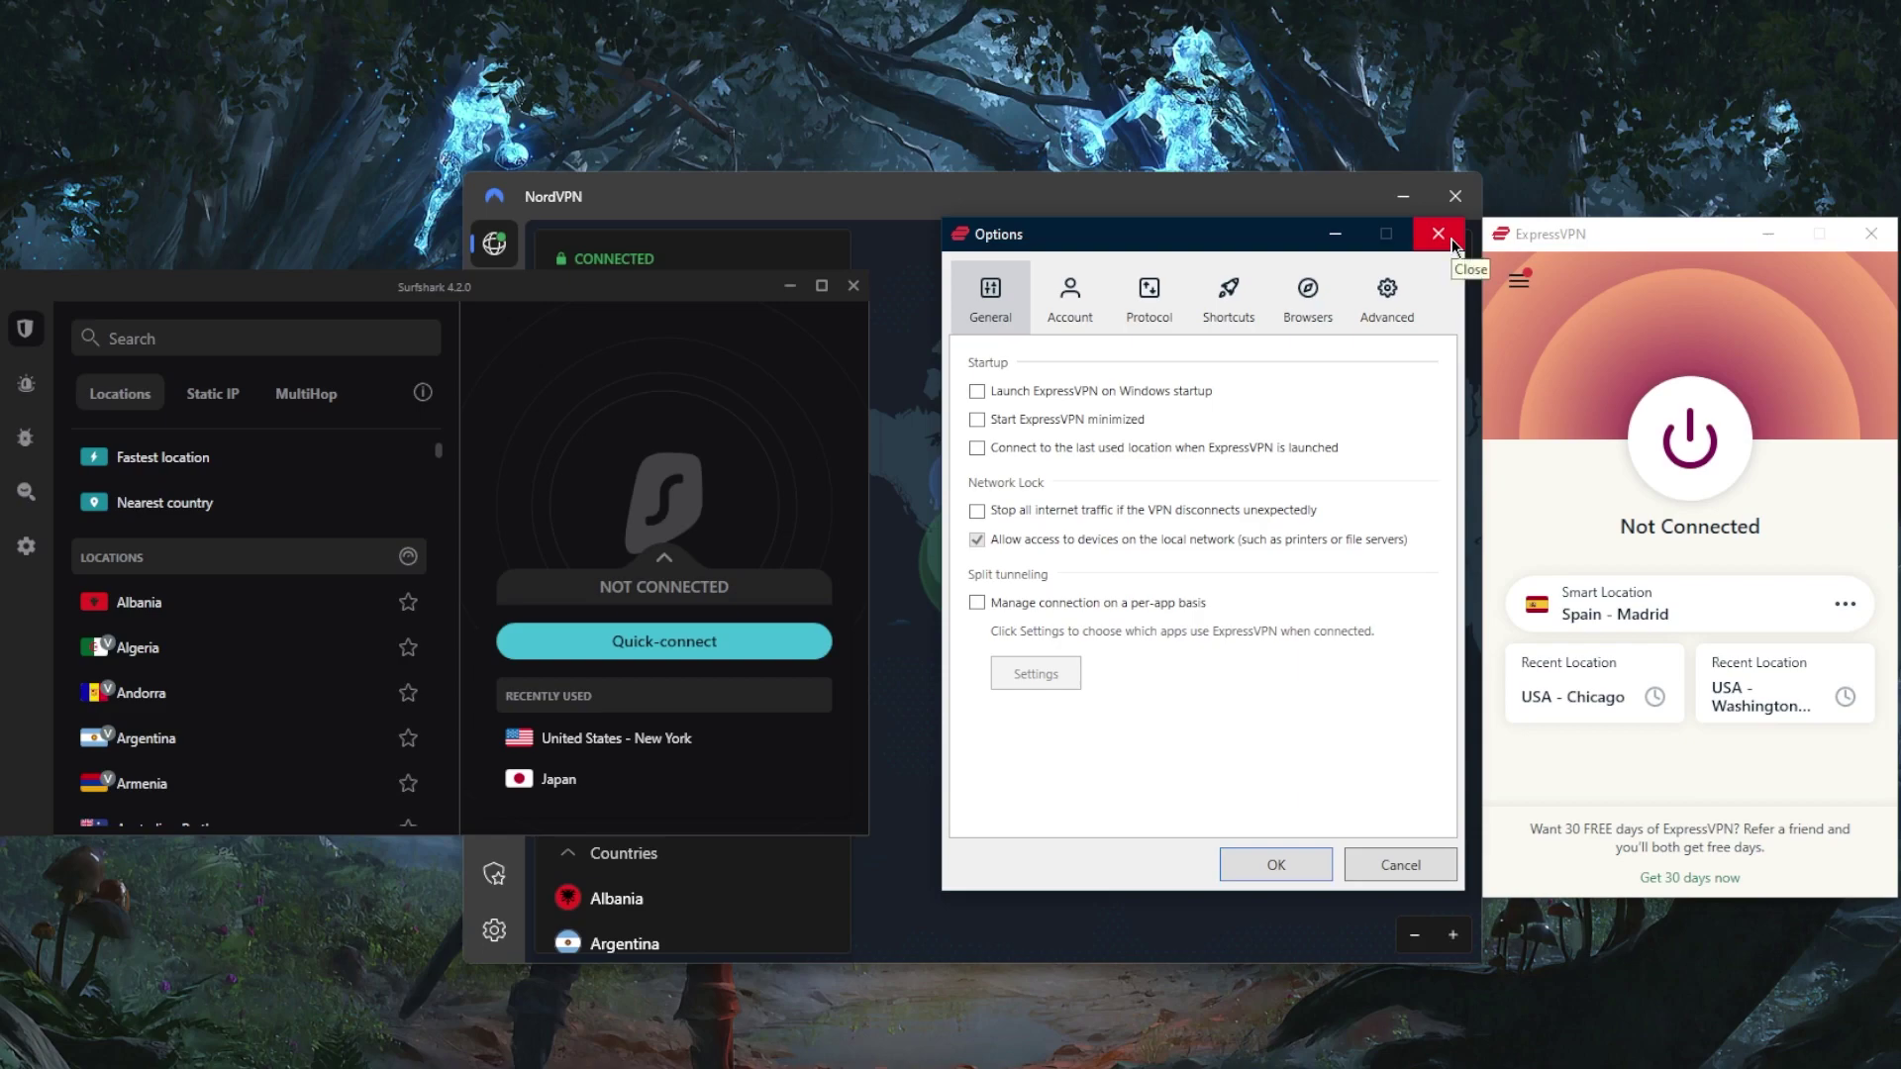
{"action": "left_click", "coordinate": [1451, 242]}
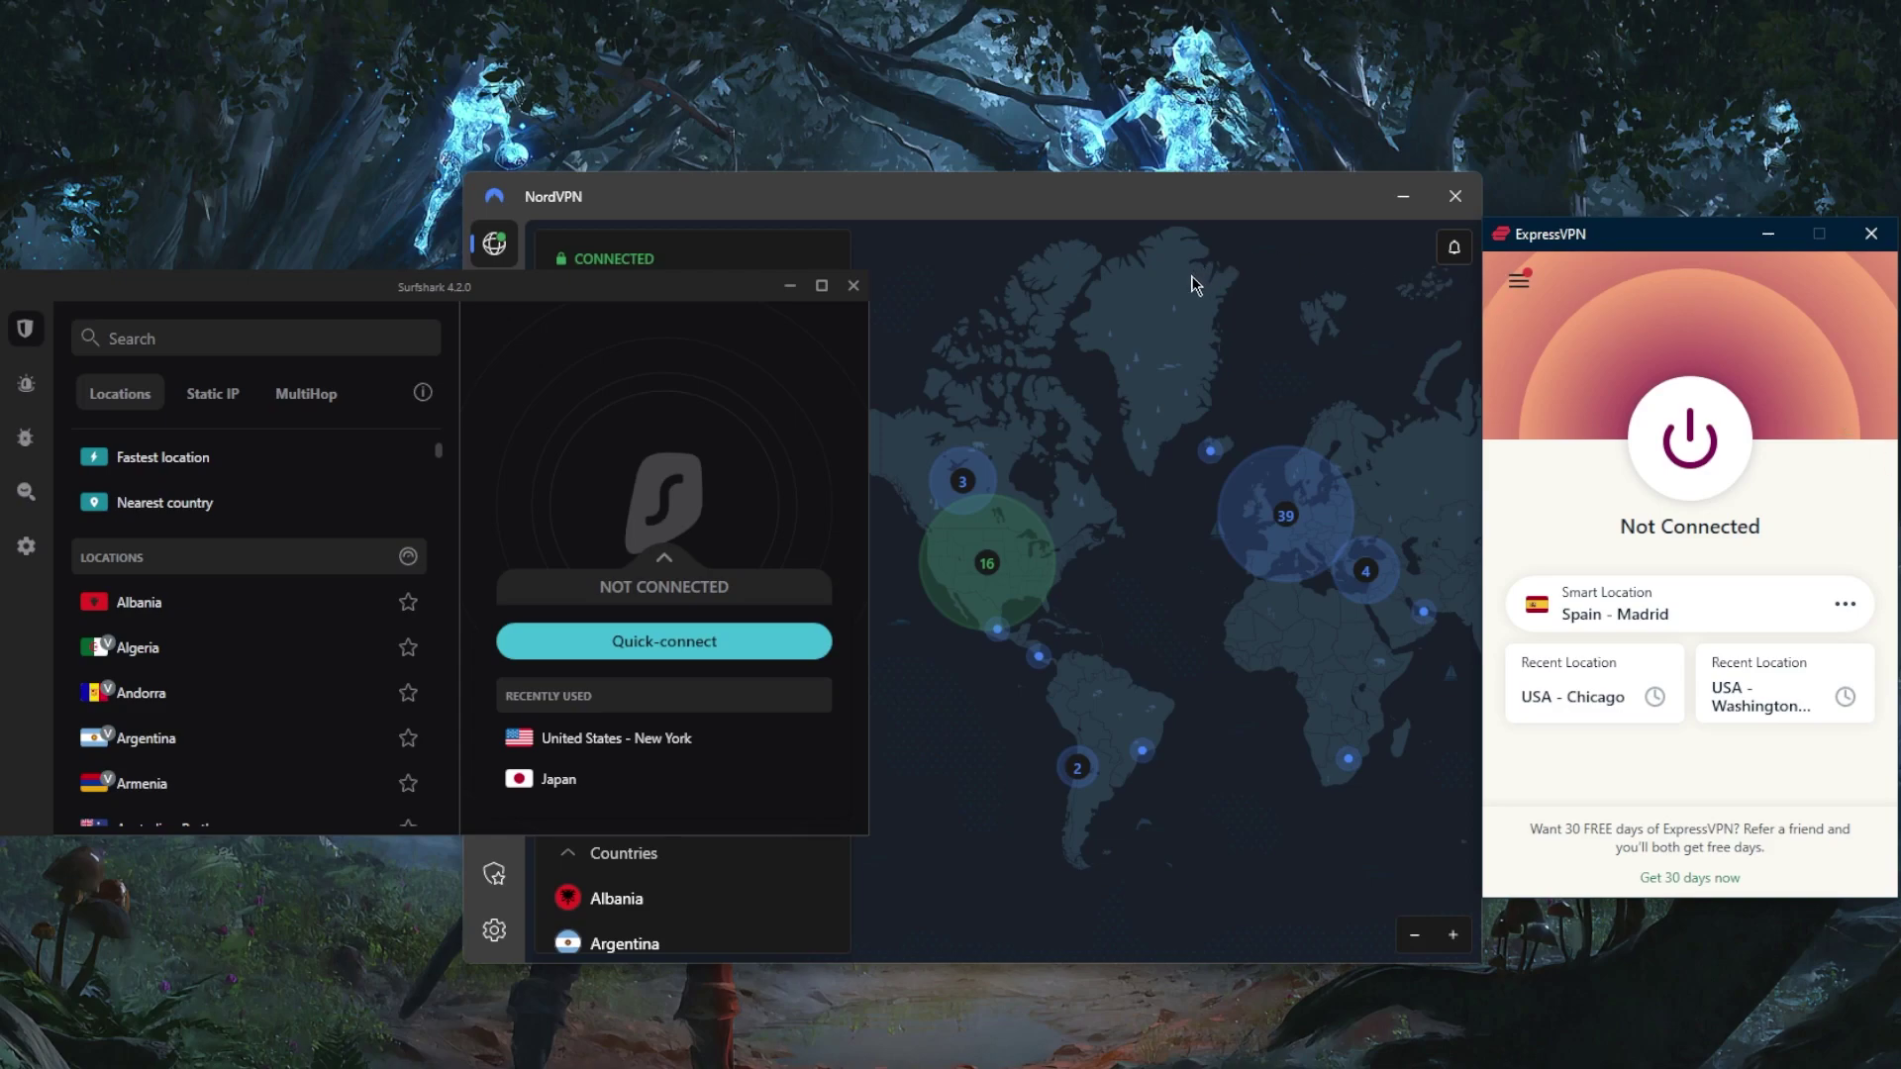
Disconnect NordVPN from United States #8691, check the Double VPN countries, then open Threat Protection
{"action": "left_click", "coordinate": [1126, 297]}
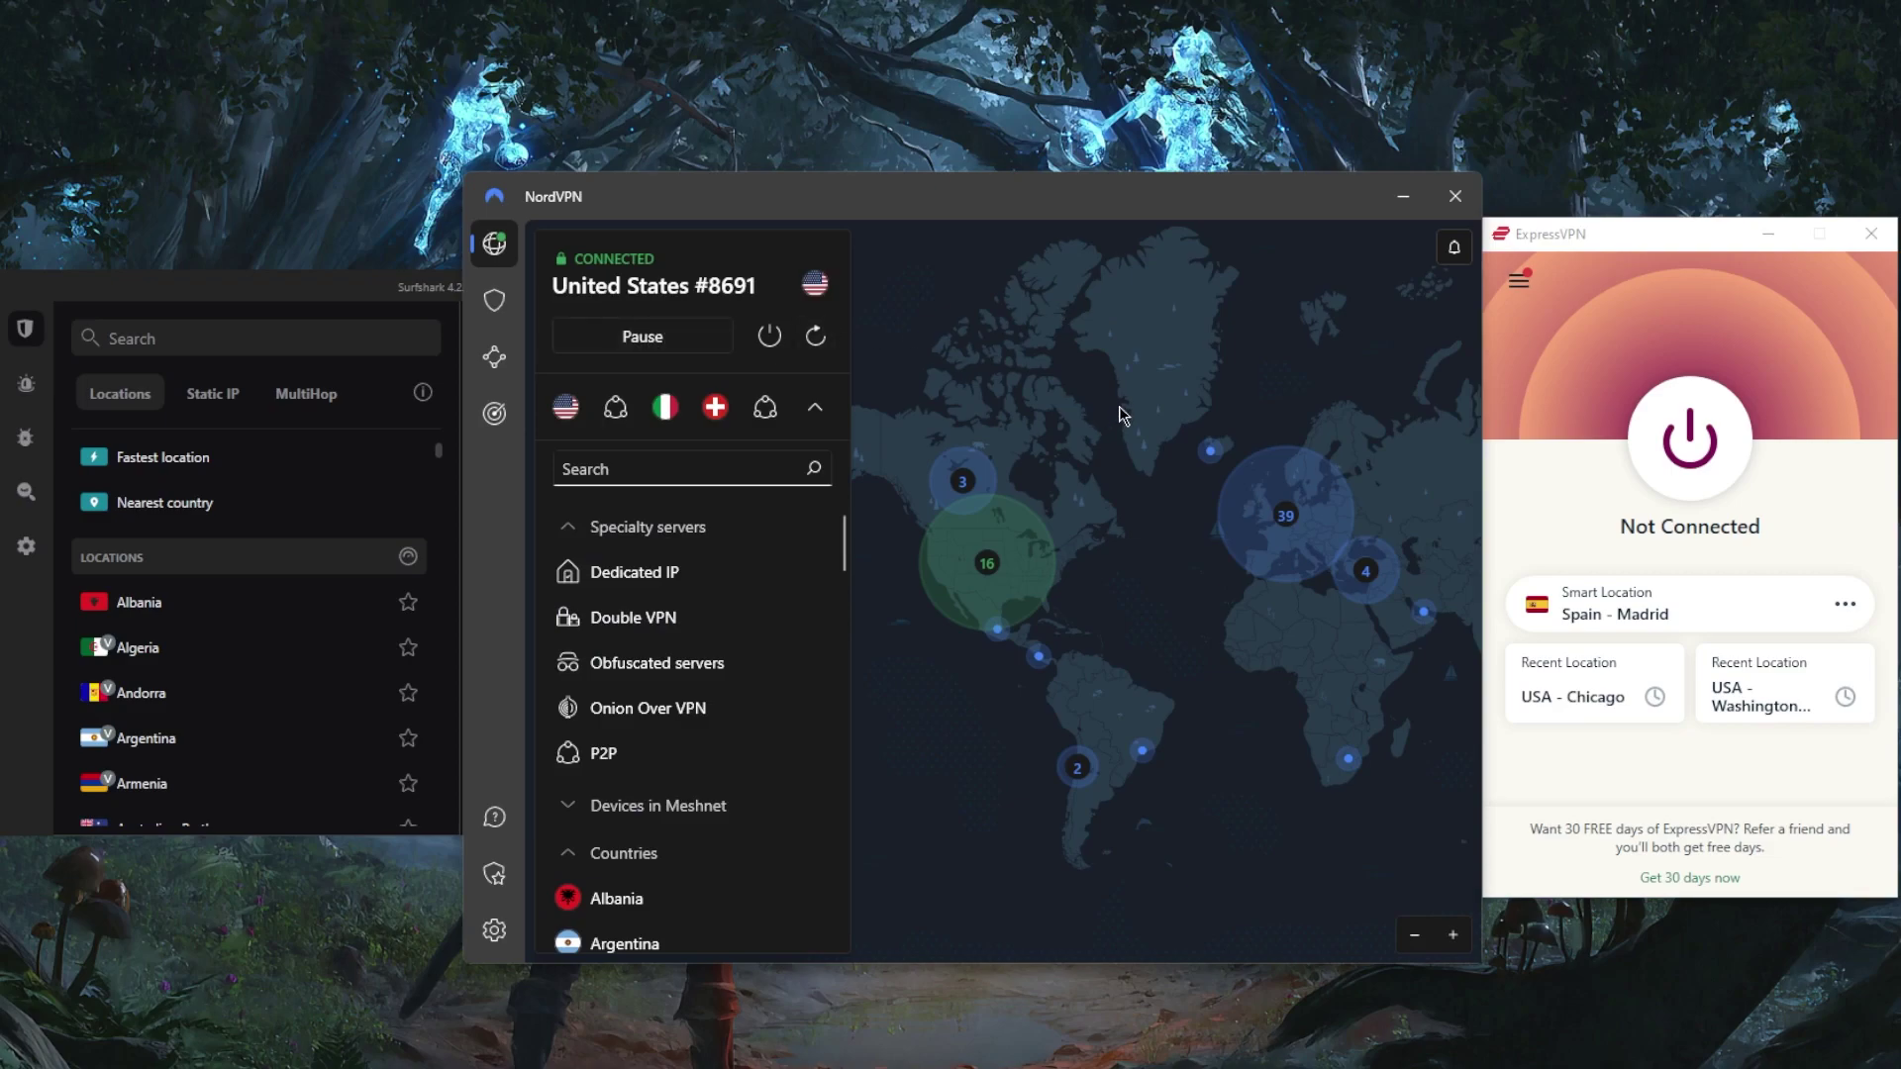
{"action": "left_click", "coordinate": [769, 337]}
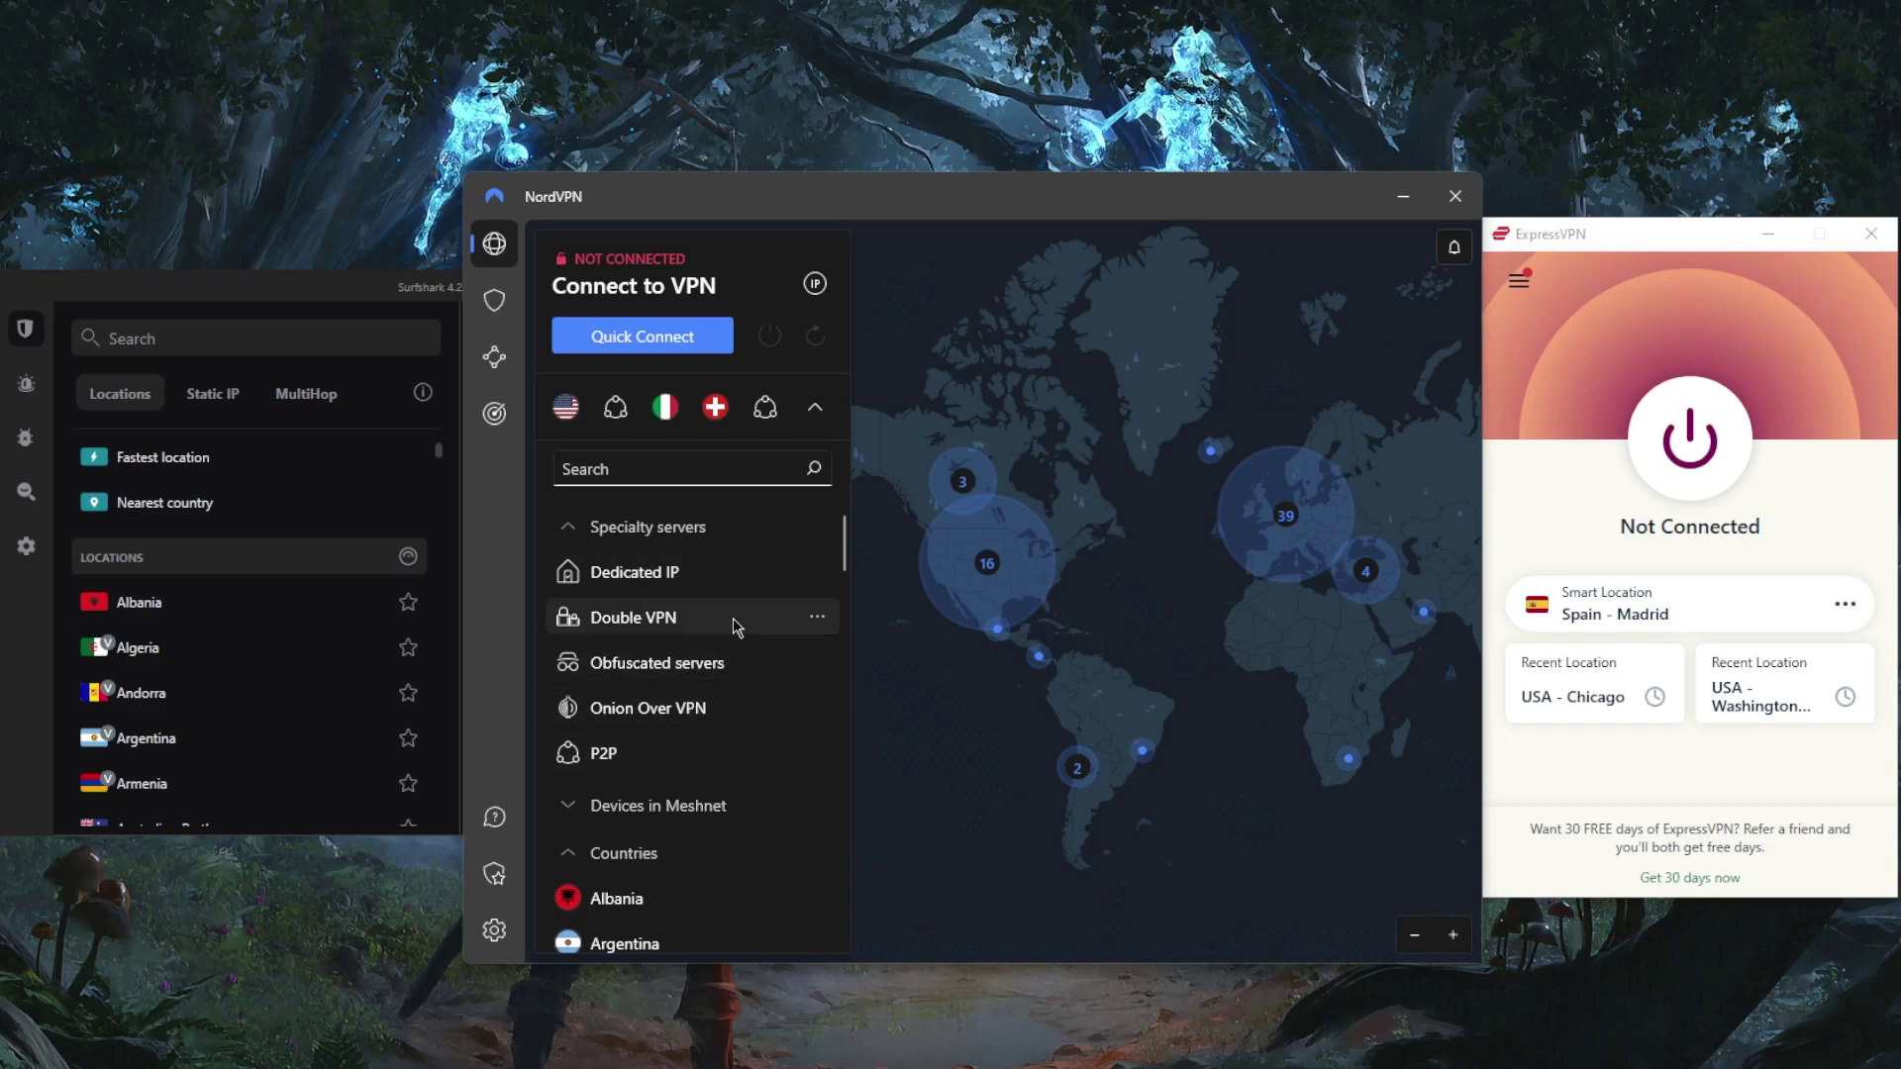
{"action": "left_click", "coordinate": [818, 620]}
{"action": "left_click", "coordinate": [1262, 555]}
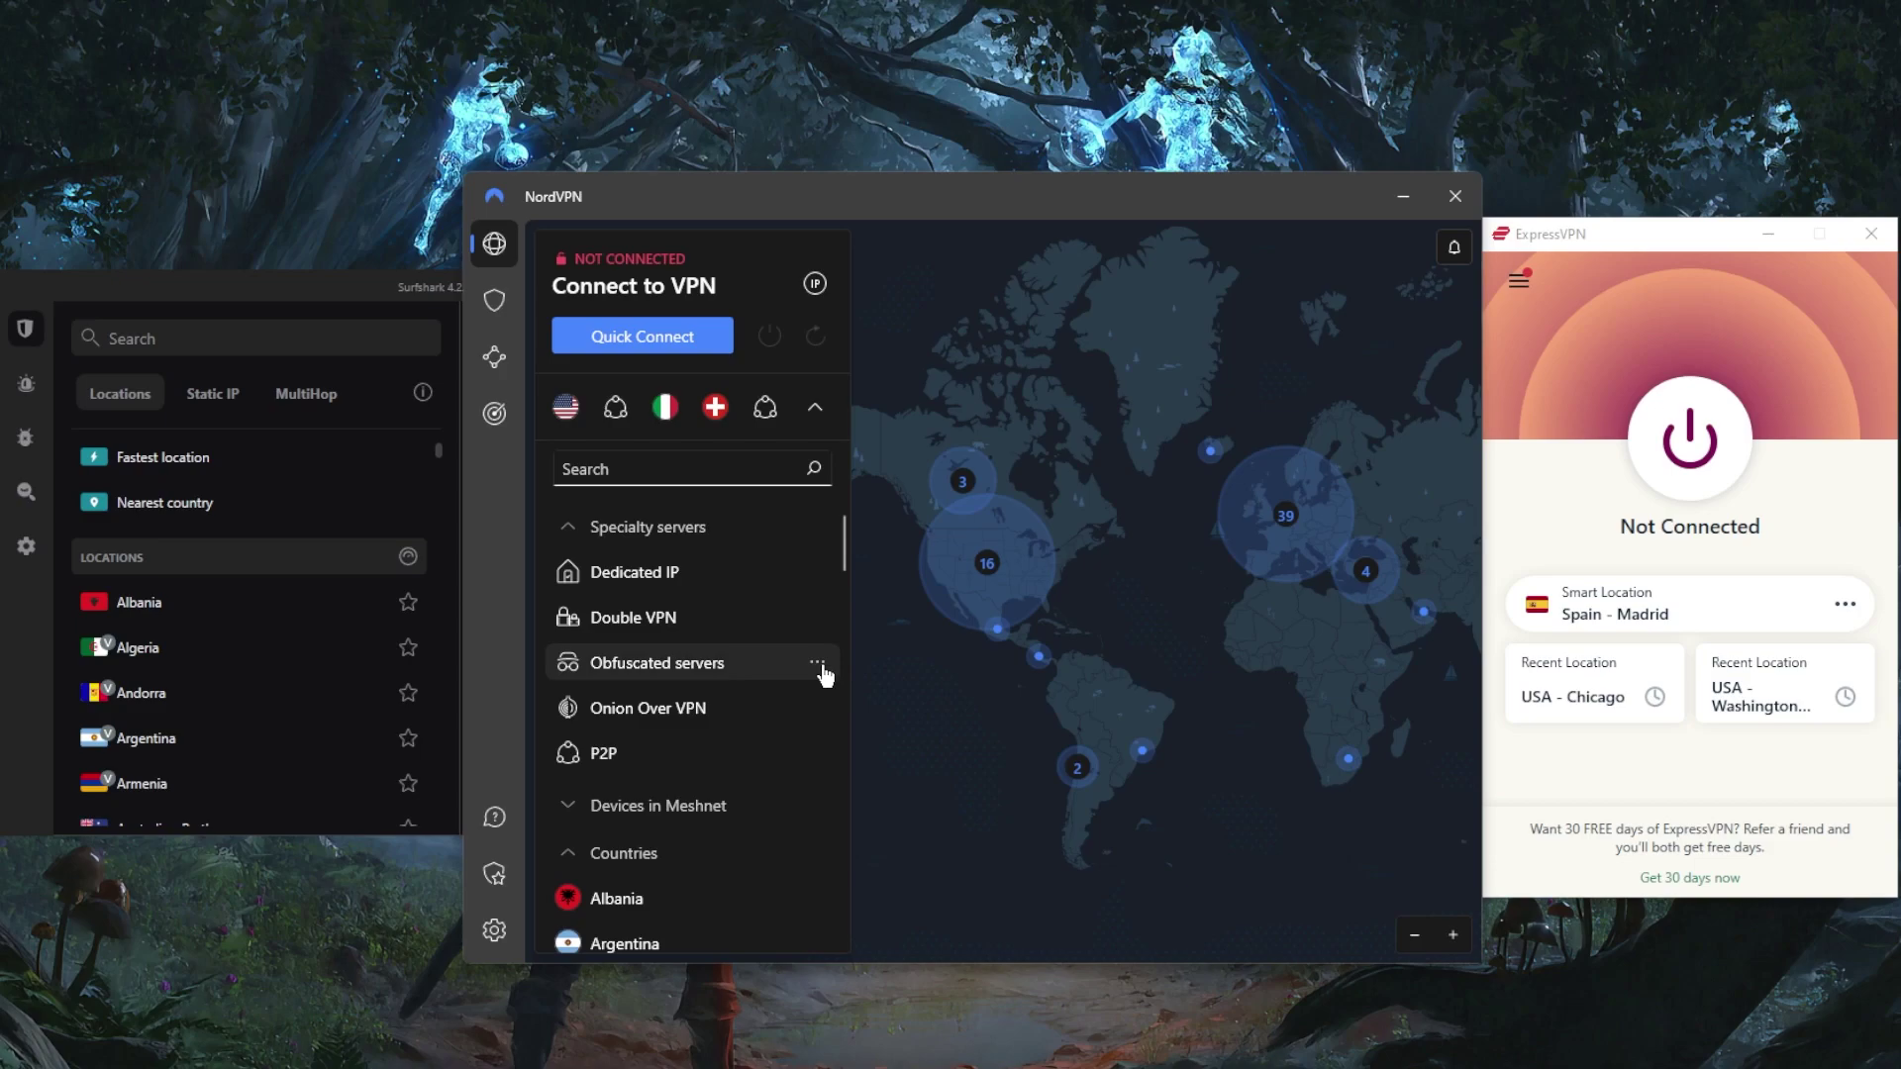
{"action": "left_click", "coordinate": [1531, 354]}
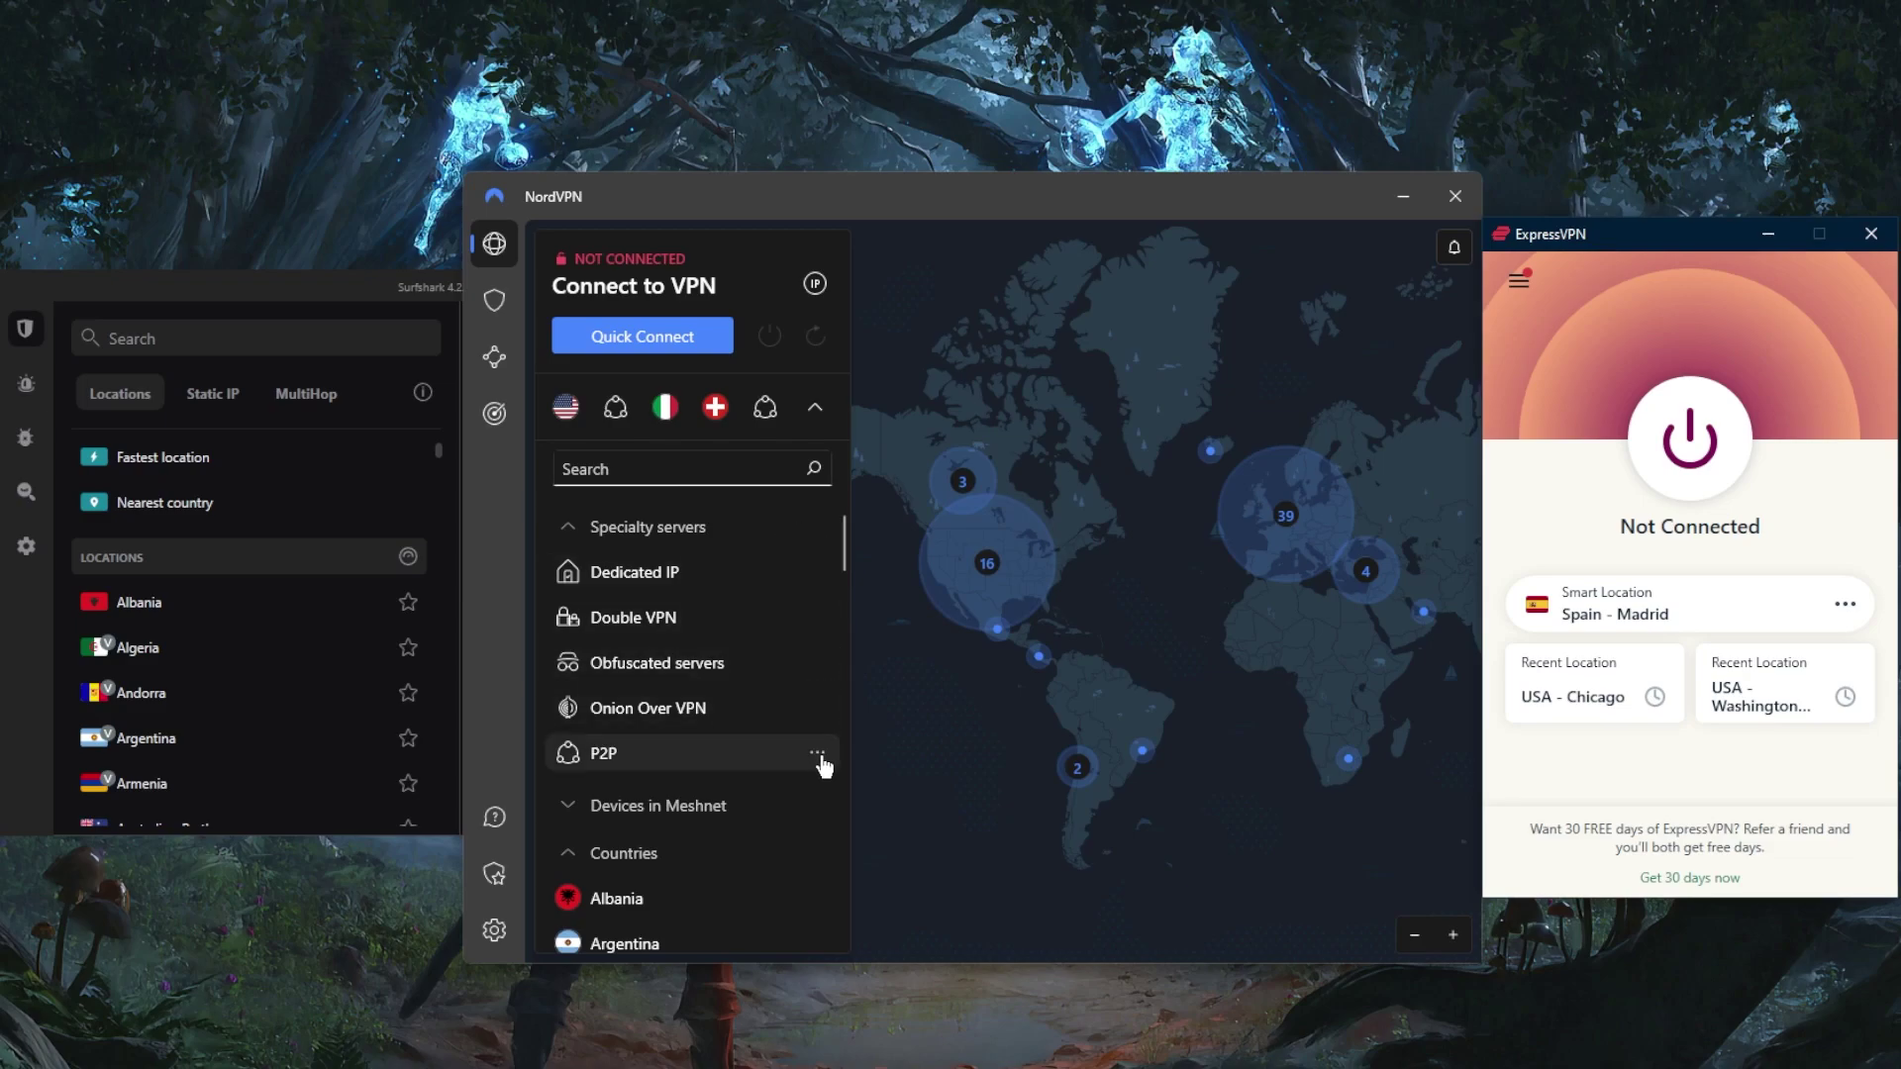
{"action": "left_click", "coordinate": [494, 300]}
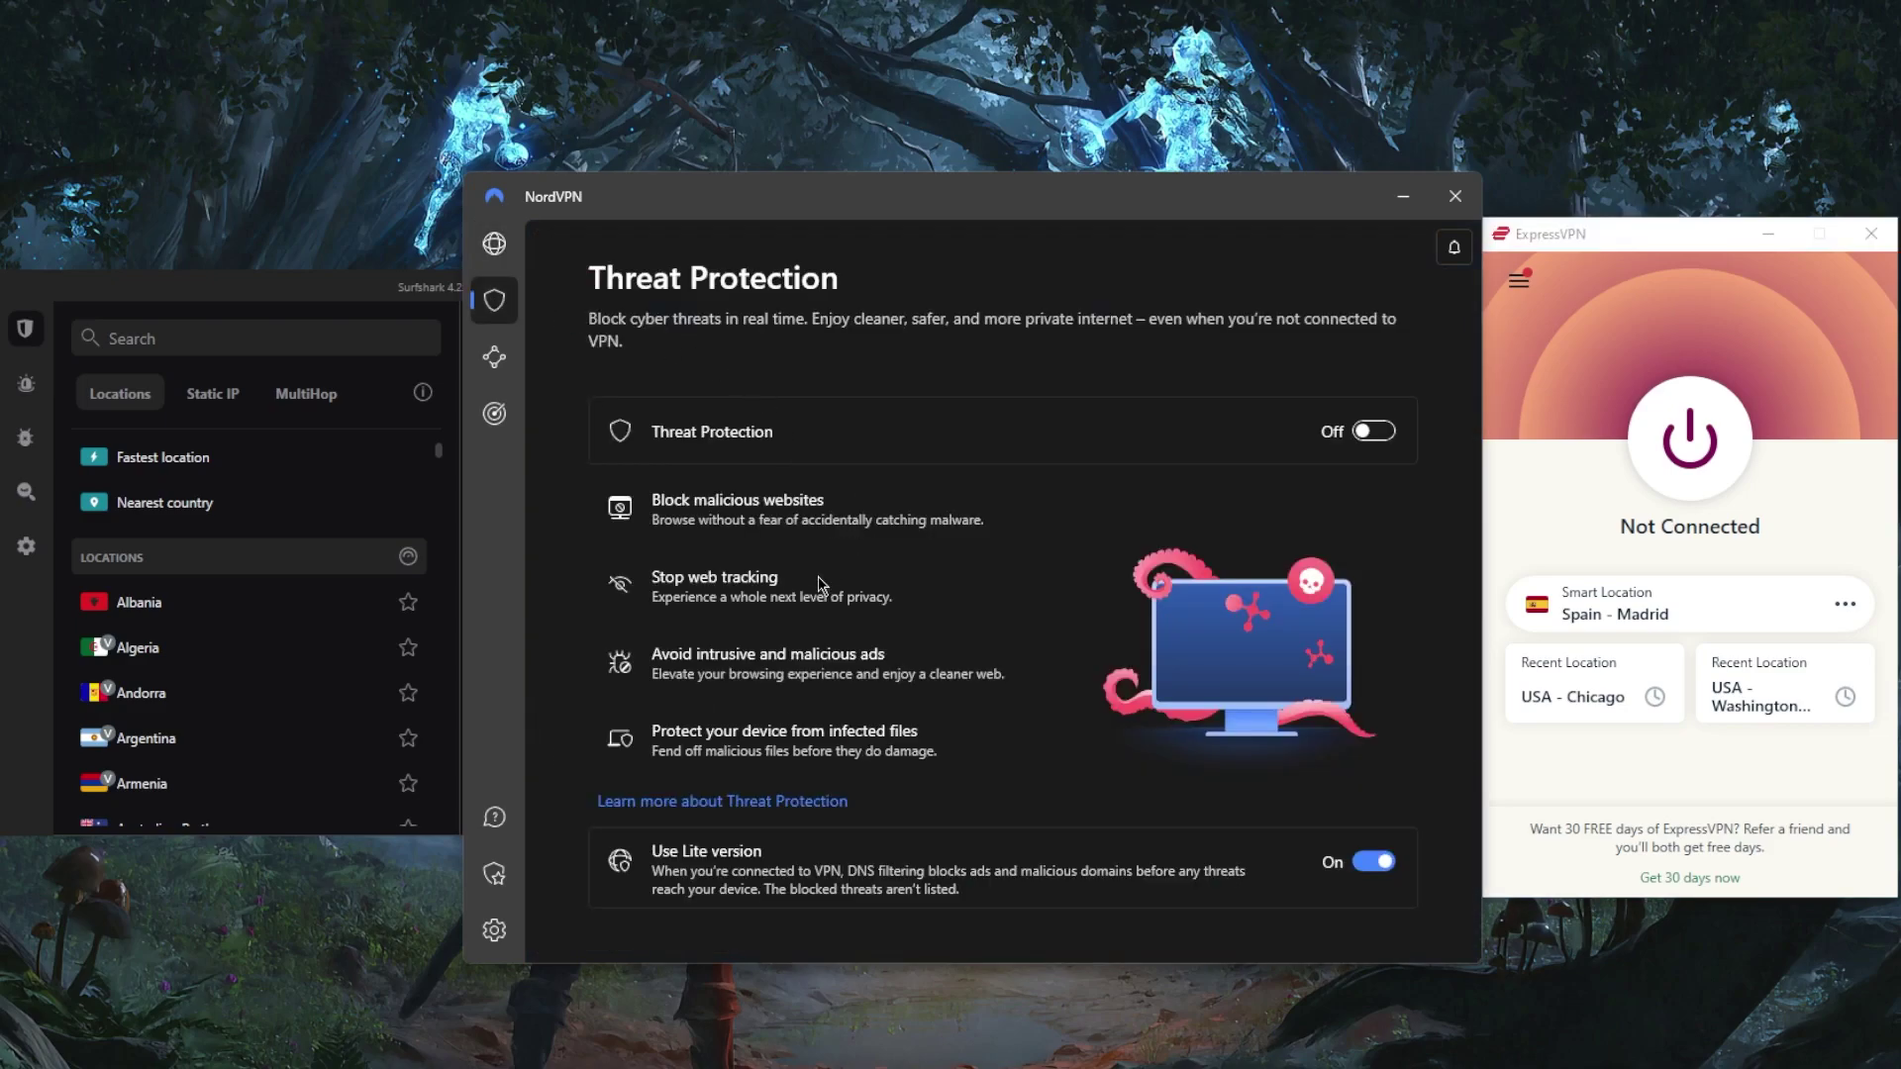
Browse NordVPN's Meshnet and Dark Web Monitor pages, return to the map, then view Settings
{"action": "left_click", "coordinate": [495, 357]}
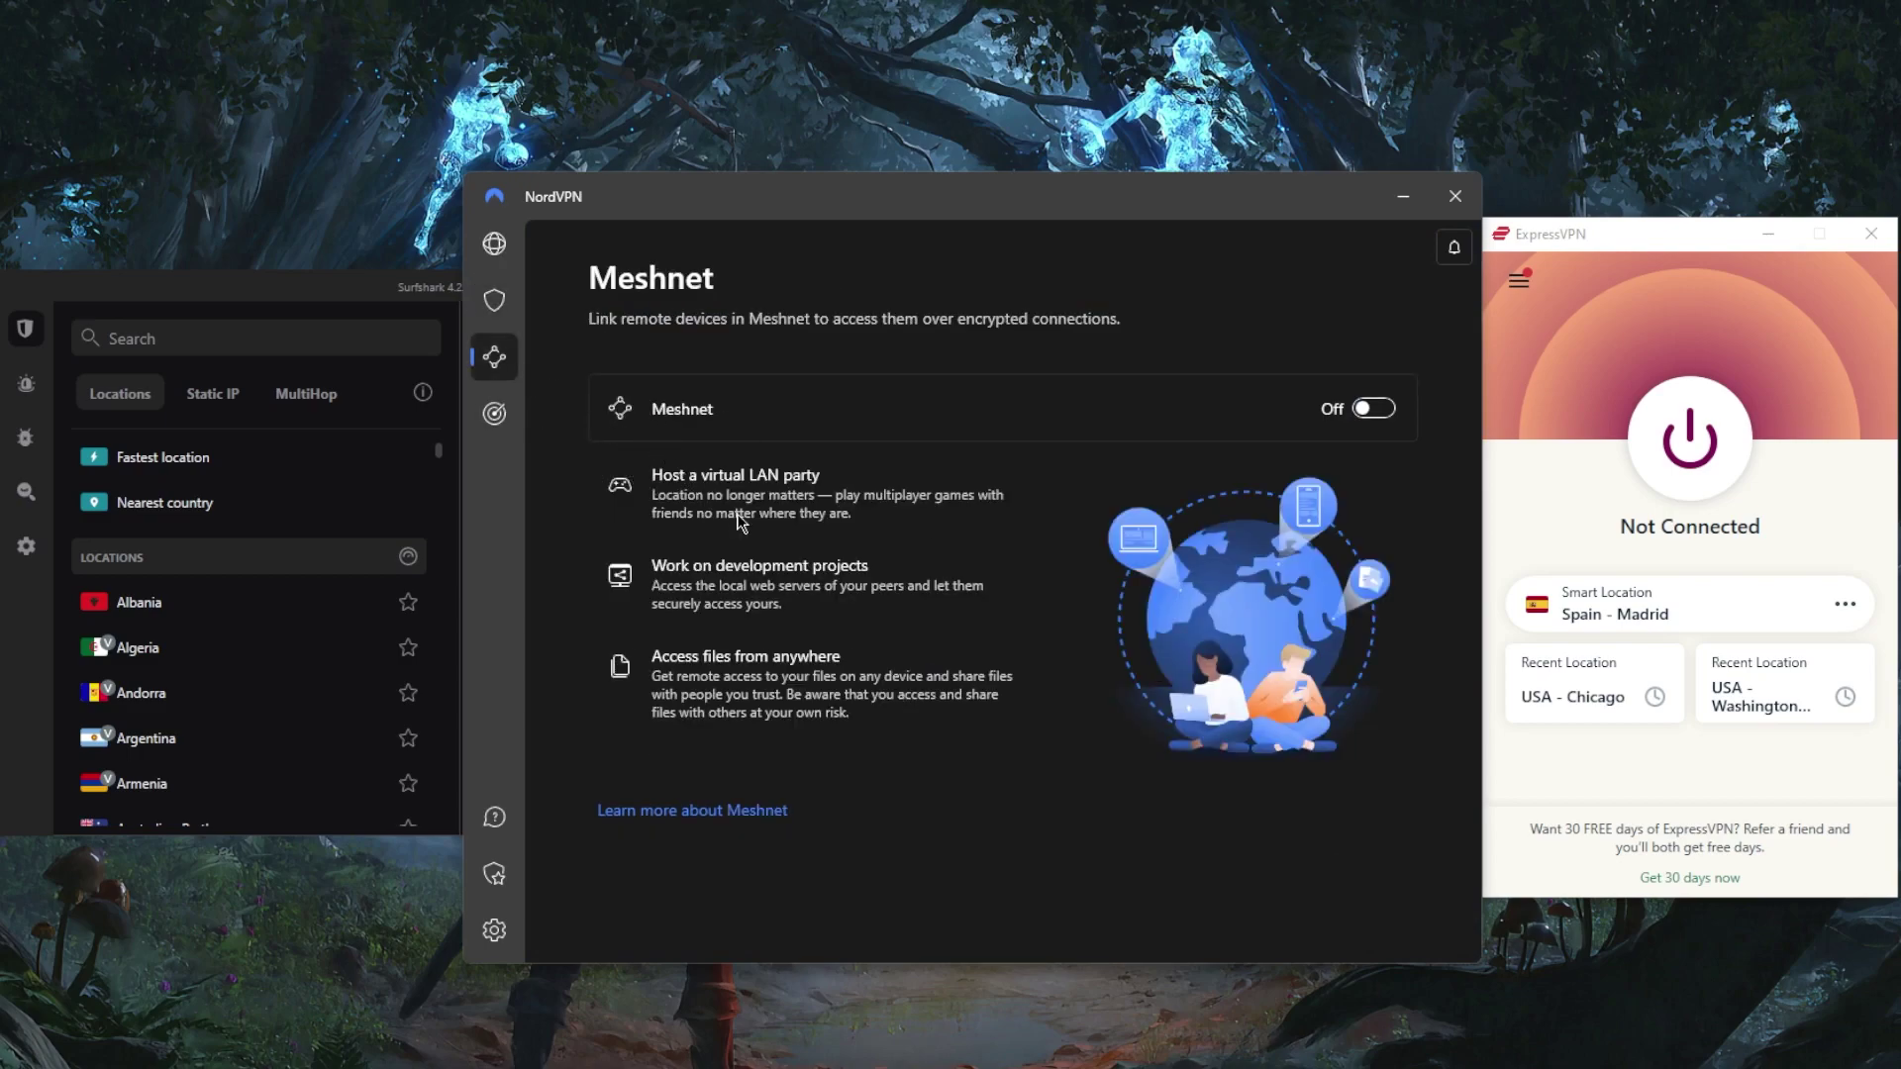
{"action": "left_click", "coordinate": [494, 413]}
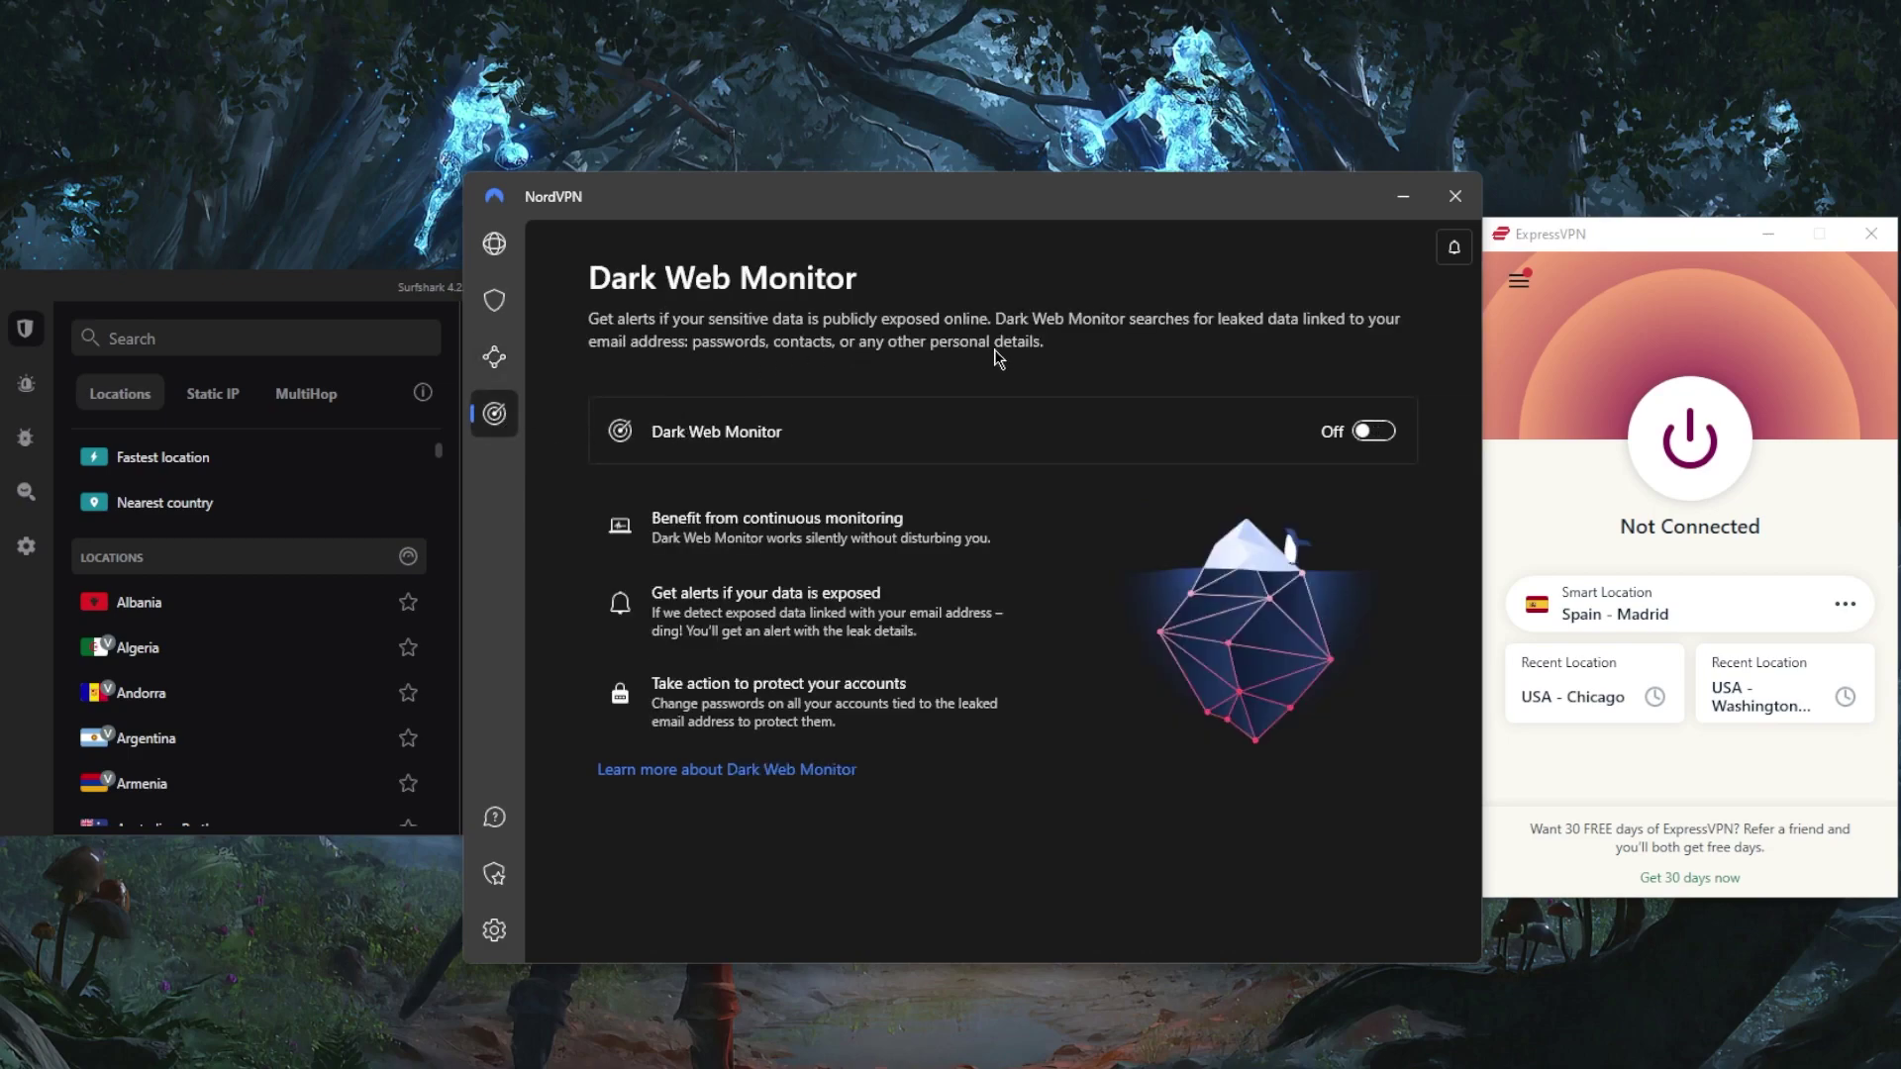
{"action": "left_click", "coordinate": [495, 244]}
{"action": "left_click", "coordinate": [494, 930]}
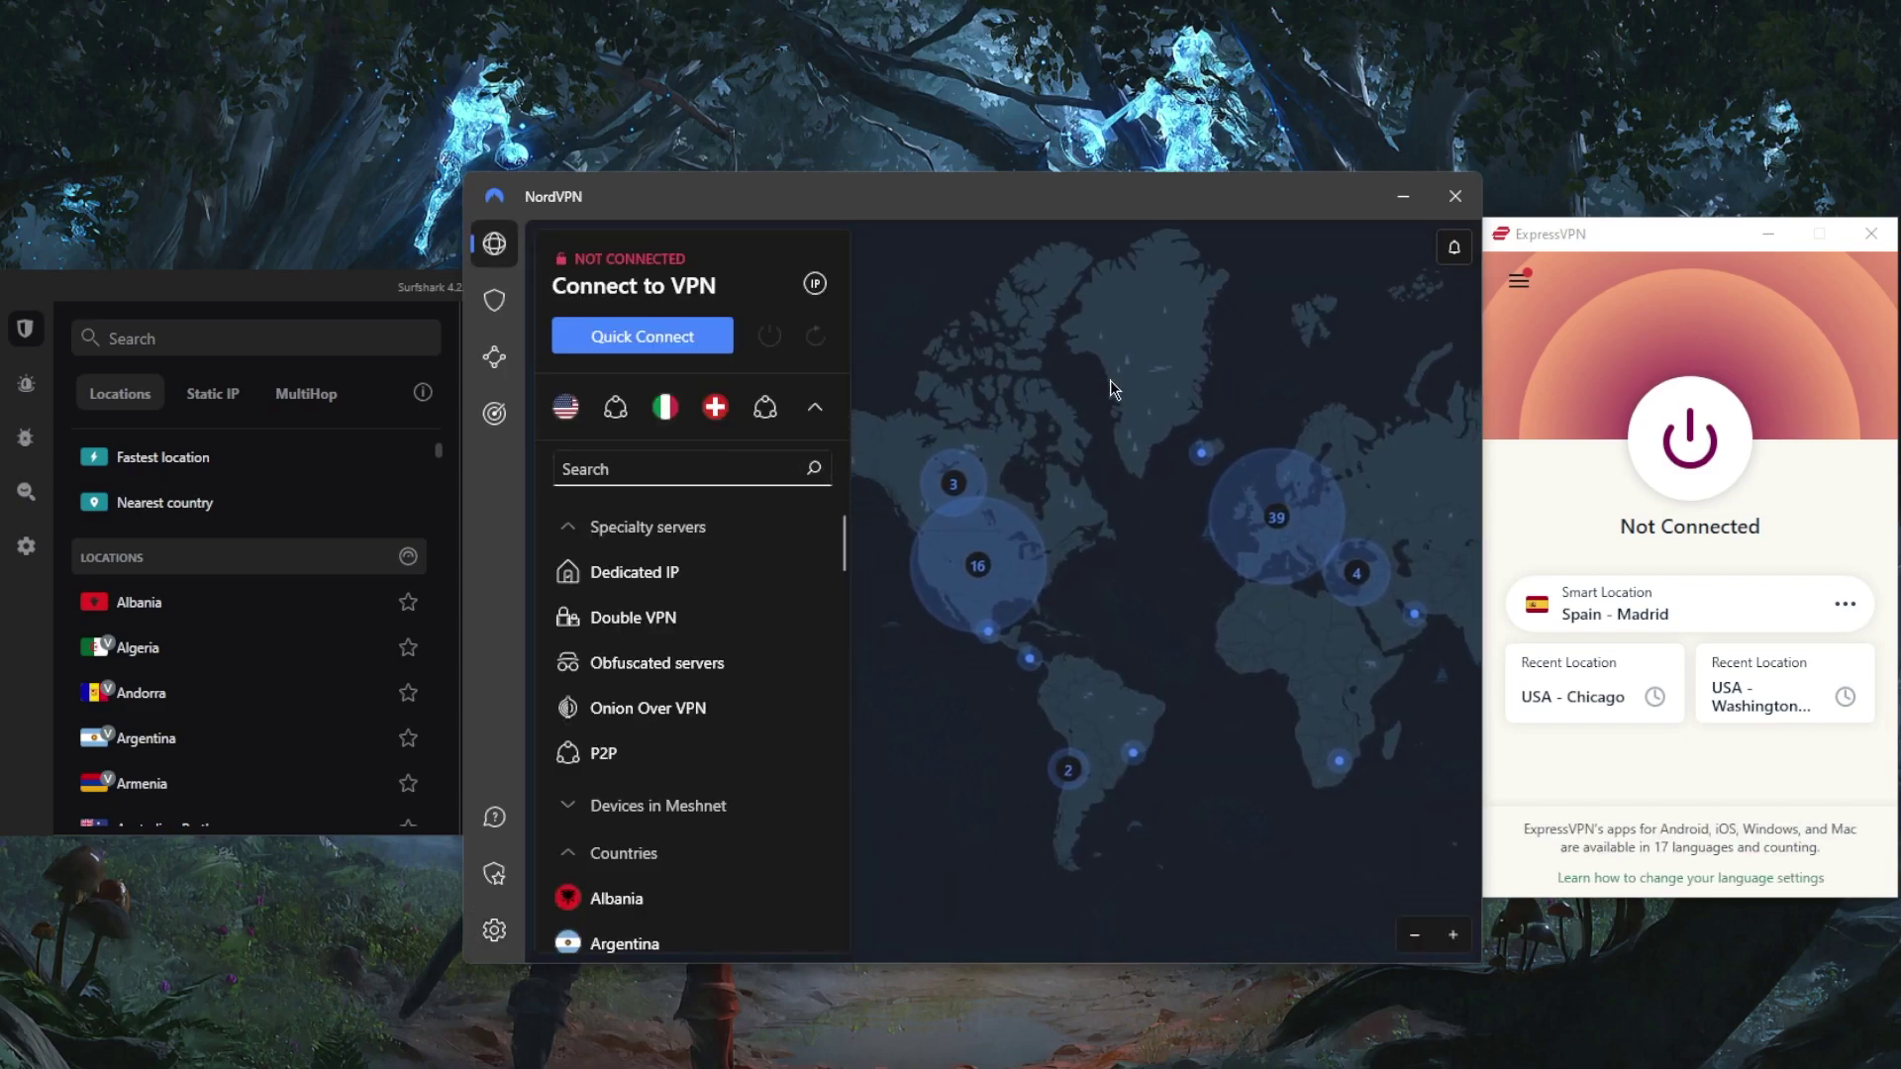
Nudge NordVPN's world map slightly downward and bring the Surfshark window in front
{"action": "left_click_drag", "start_coordinate": [1110, 382], "coordinate": [1110, 395]}
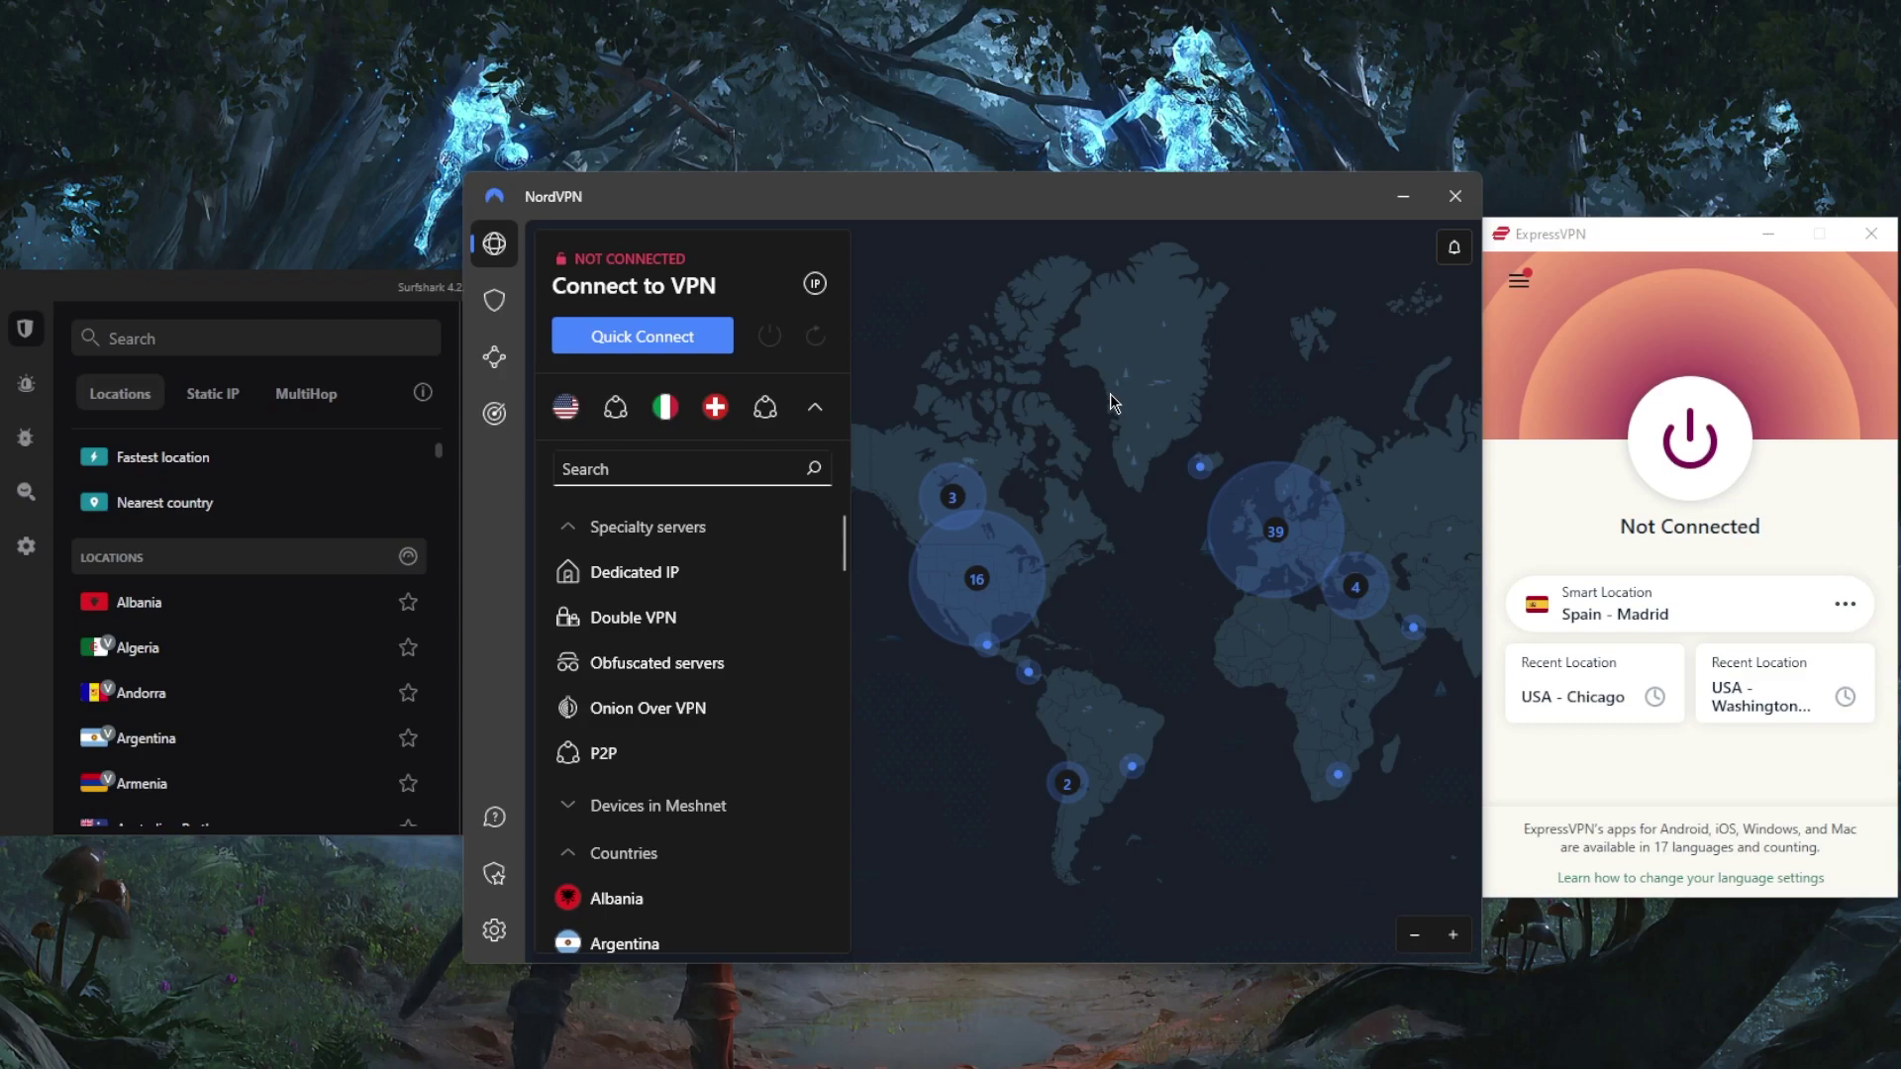
{"action": "left_click", "coordinate": [421, 290]}
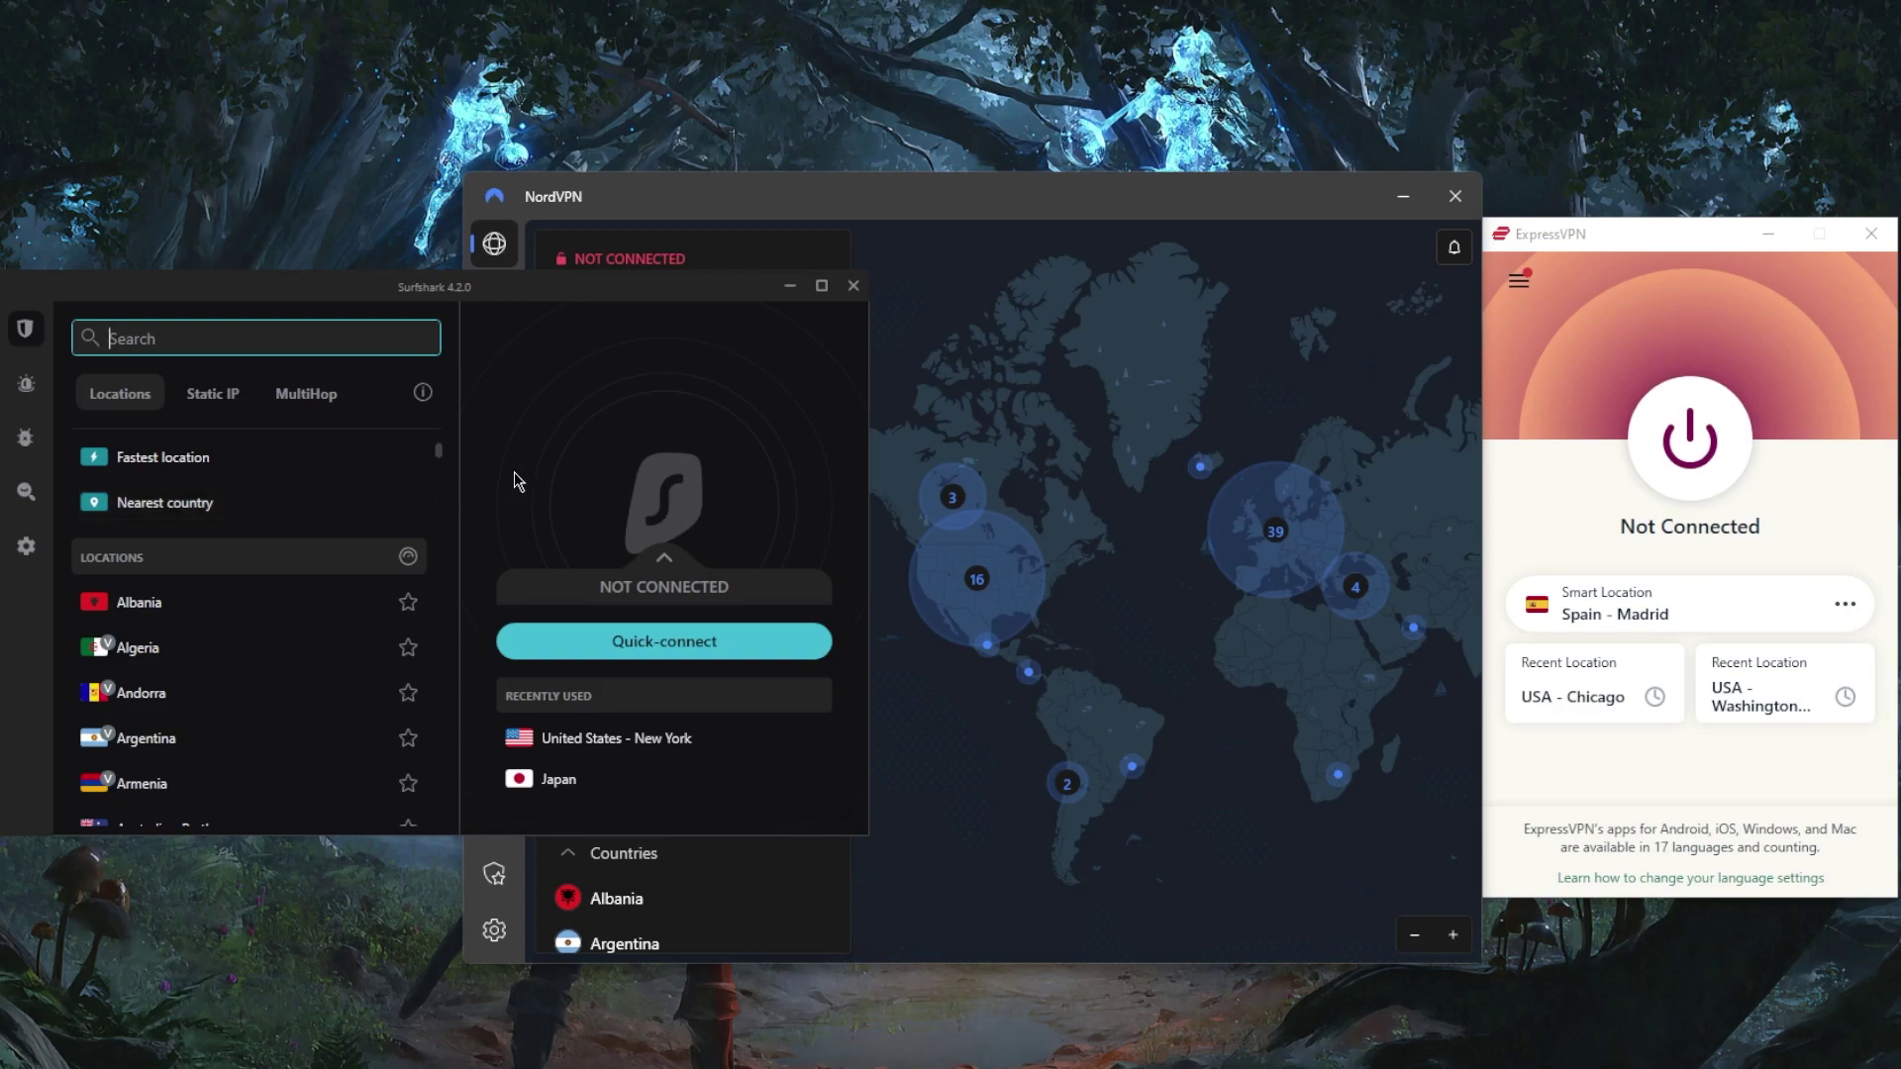
Glance at Surfshark's MultiHop server pairs, return to Locations, and refocus Surfshark after NordVPN
{"action": "left_click", "coordinate": [302, 396]}
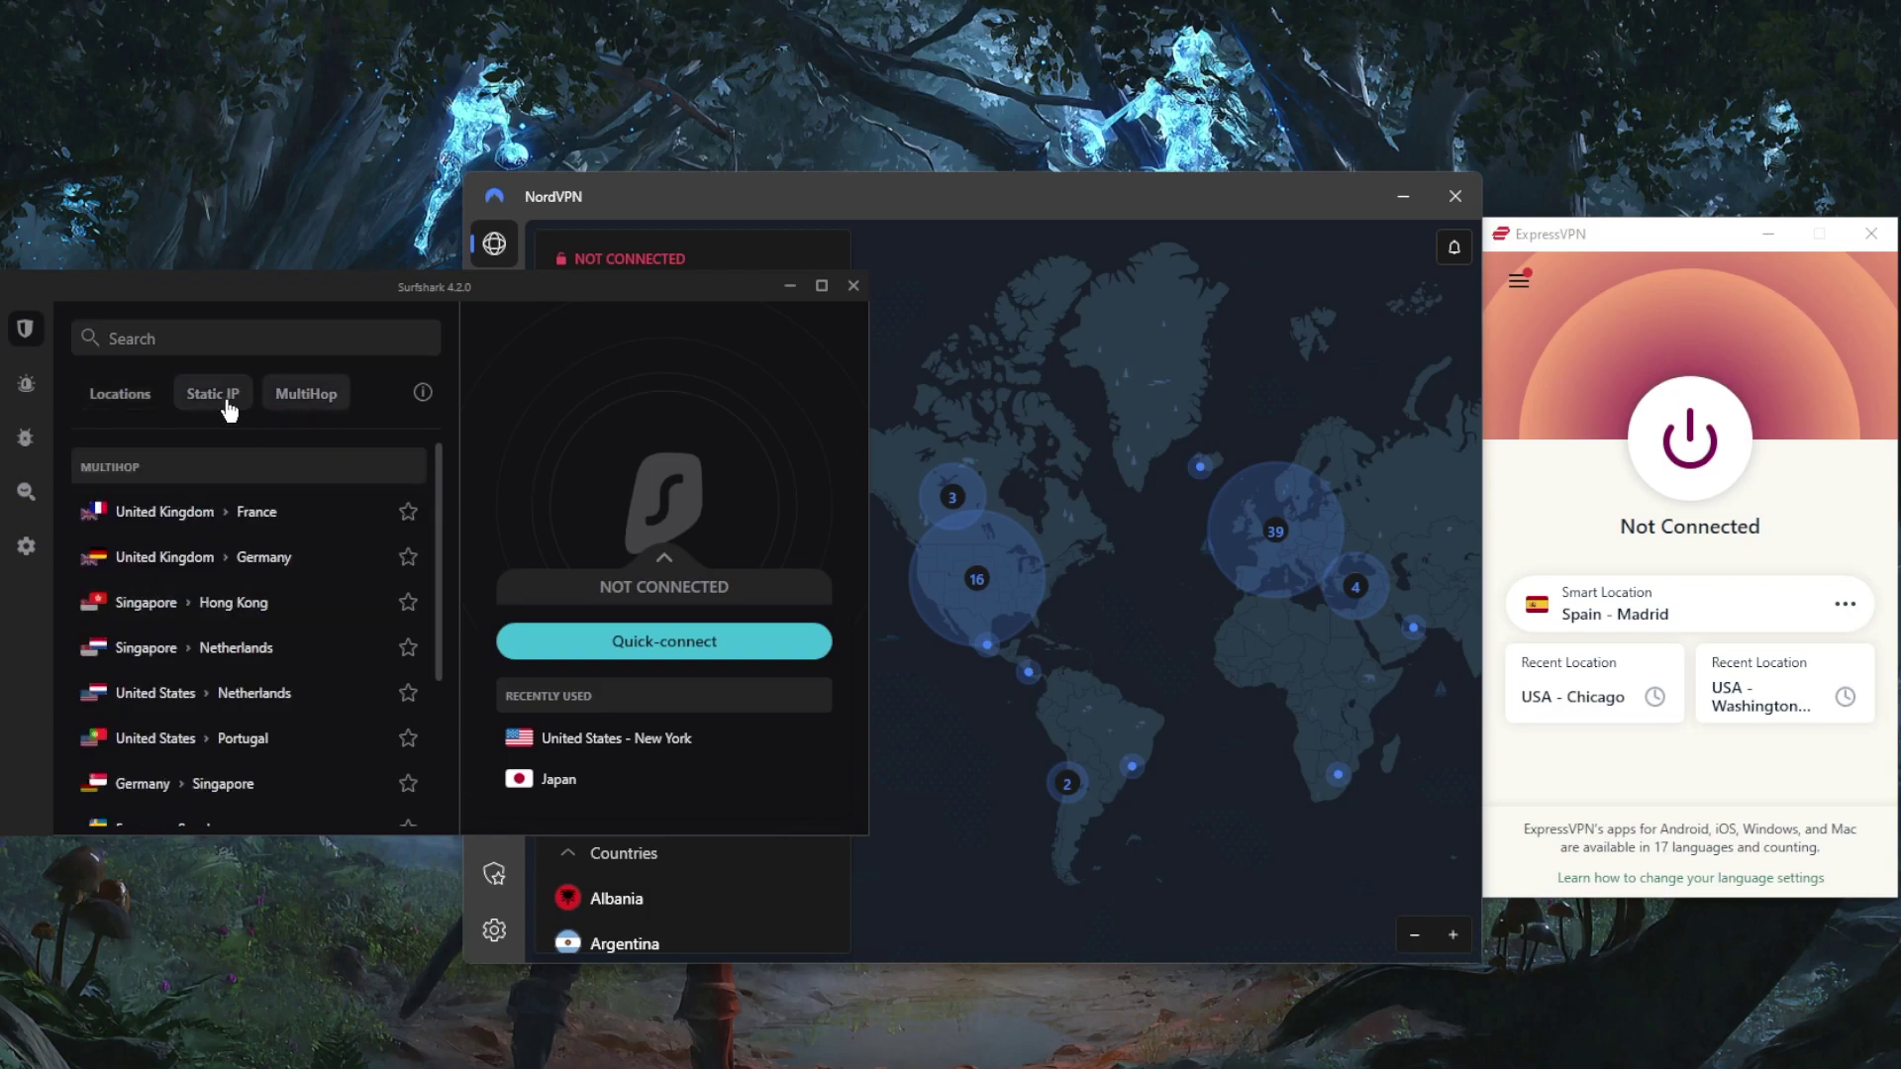
{"action": "left_click", "coordinate": [123, 396]}
{"action": "key", "text": "alt+Tab"}
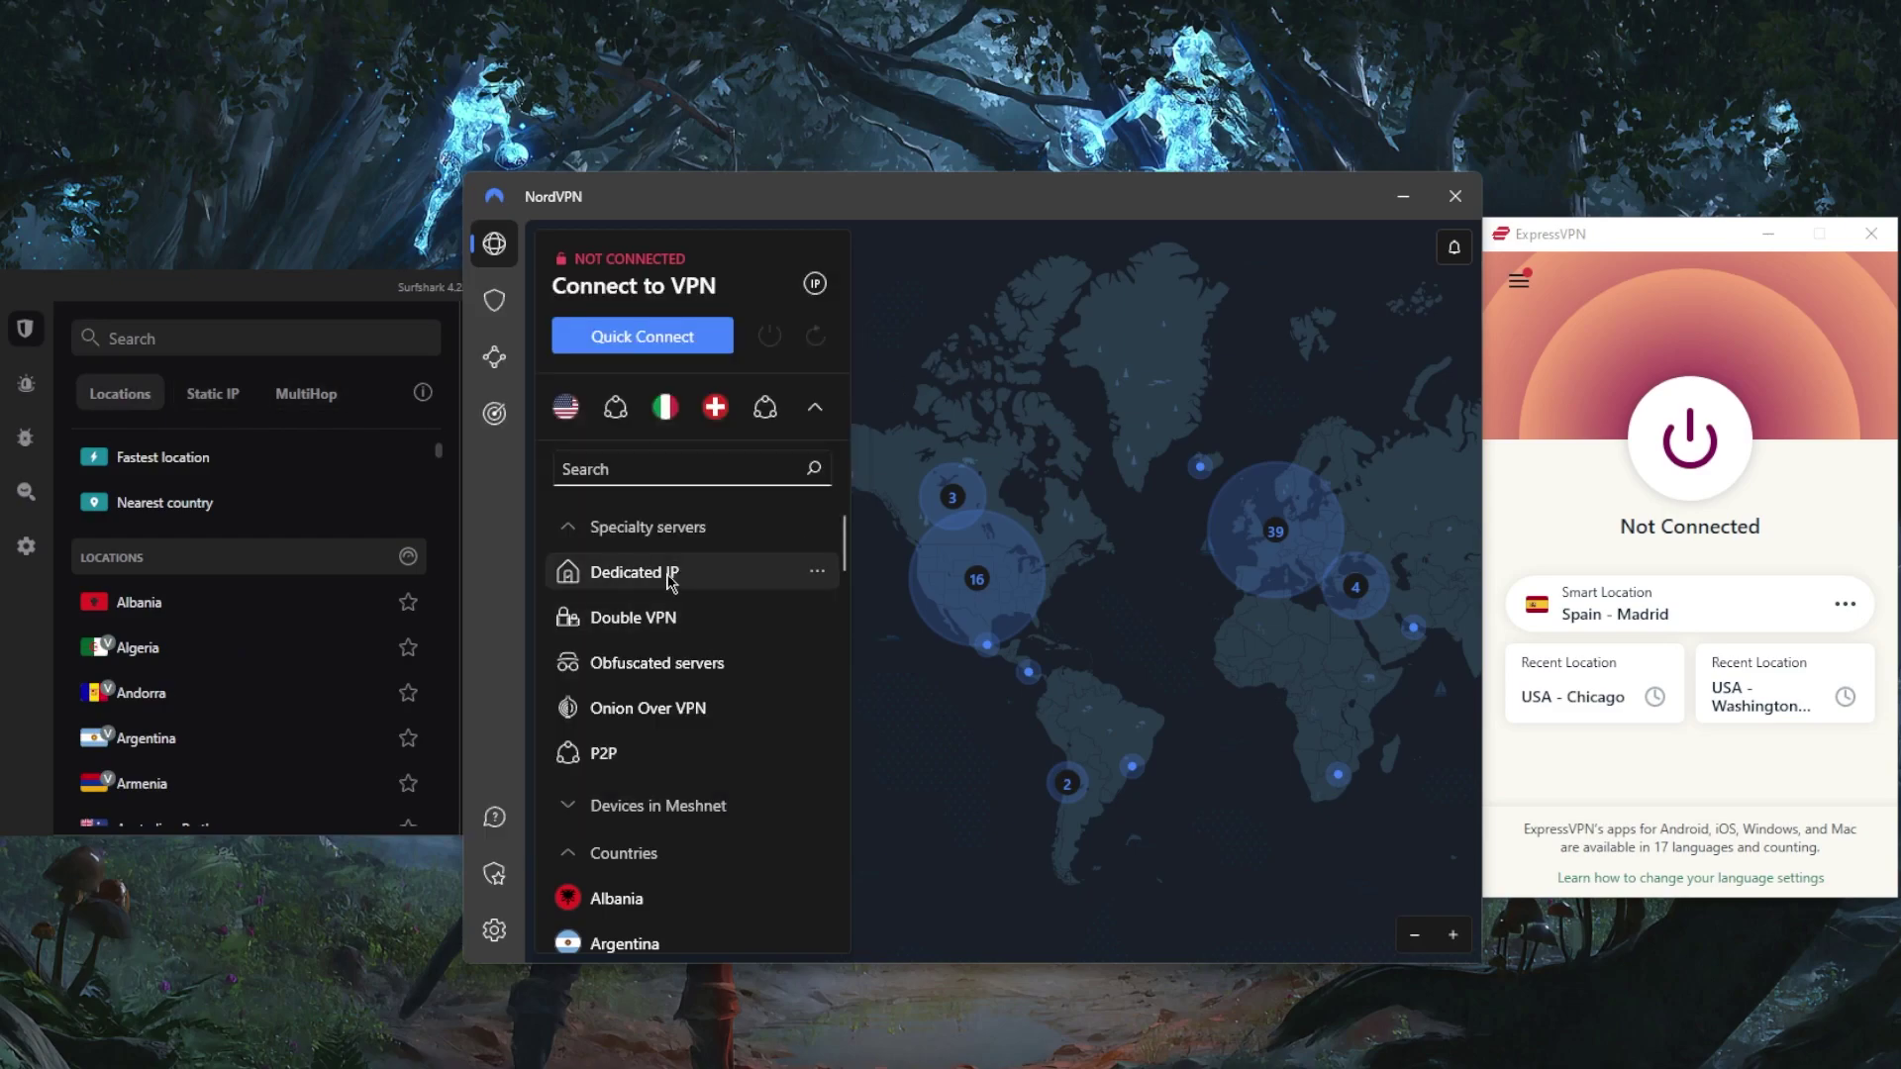
{"action": "left_click", "coordinate": [396, 295]}
Open Surfshark's VPN settings and scroll down through the Quick-connect, CleanWeb and Kill Switch options
{"action": "left_click", "coordinate": [26, 546]}
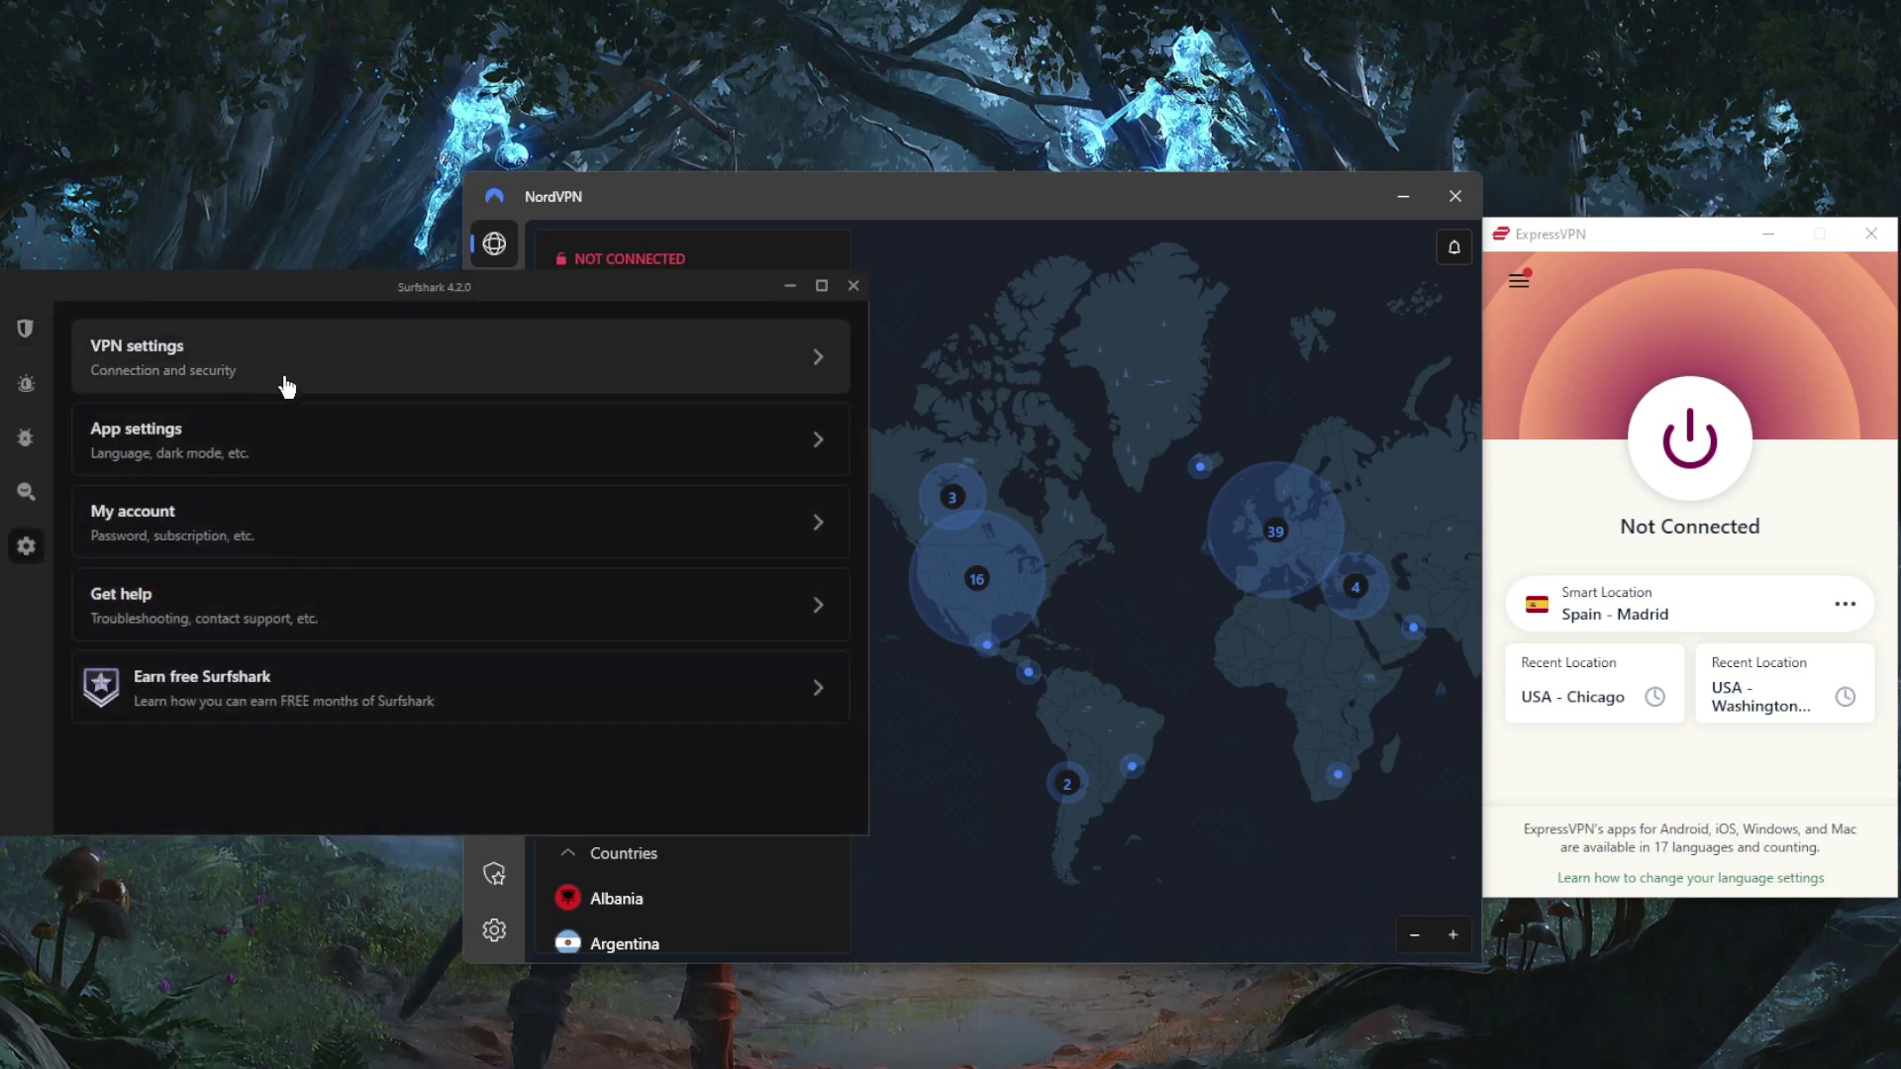
{"action": "left_click", "coordinate": [284, 386]}
{"action": "scroll", "coordinate": [241, 616], "scroll_direction": "down", "scroll_amount": 1}
{"action": "scroll", "coordinate": [241, 615], "scroll_direction": "down", "scroll_amount": 1}
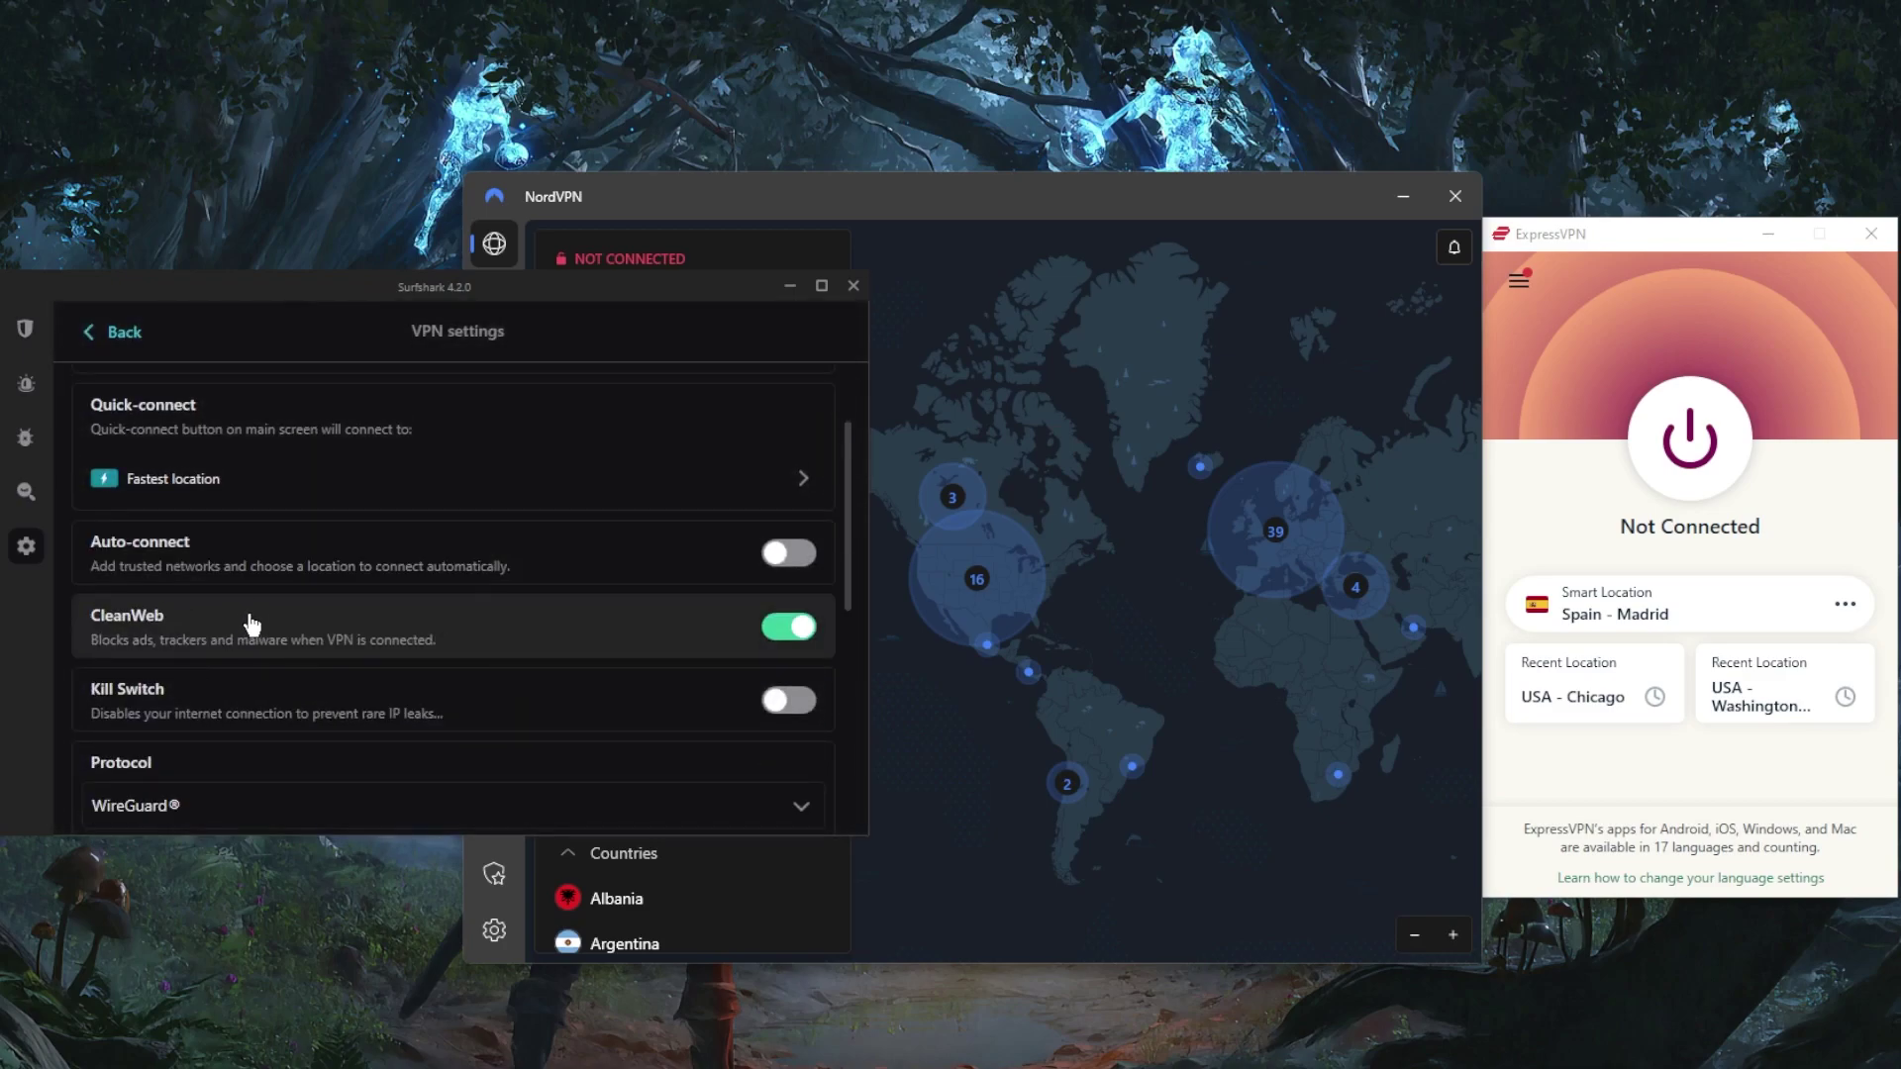
Check NordVPN's Threat Protection page, then return to its server map
{"action": "left_click", "coordinate": [1017, 324]}
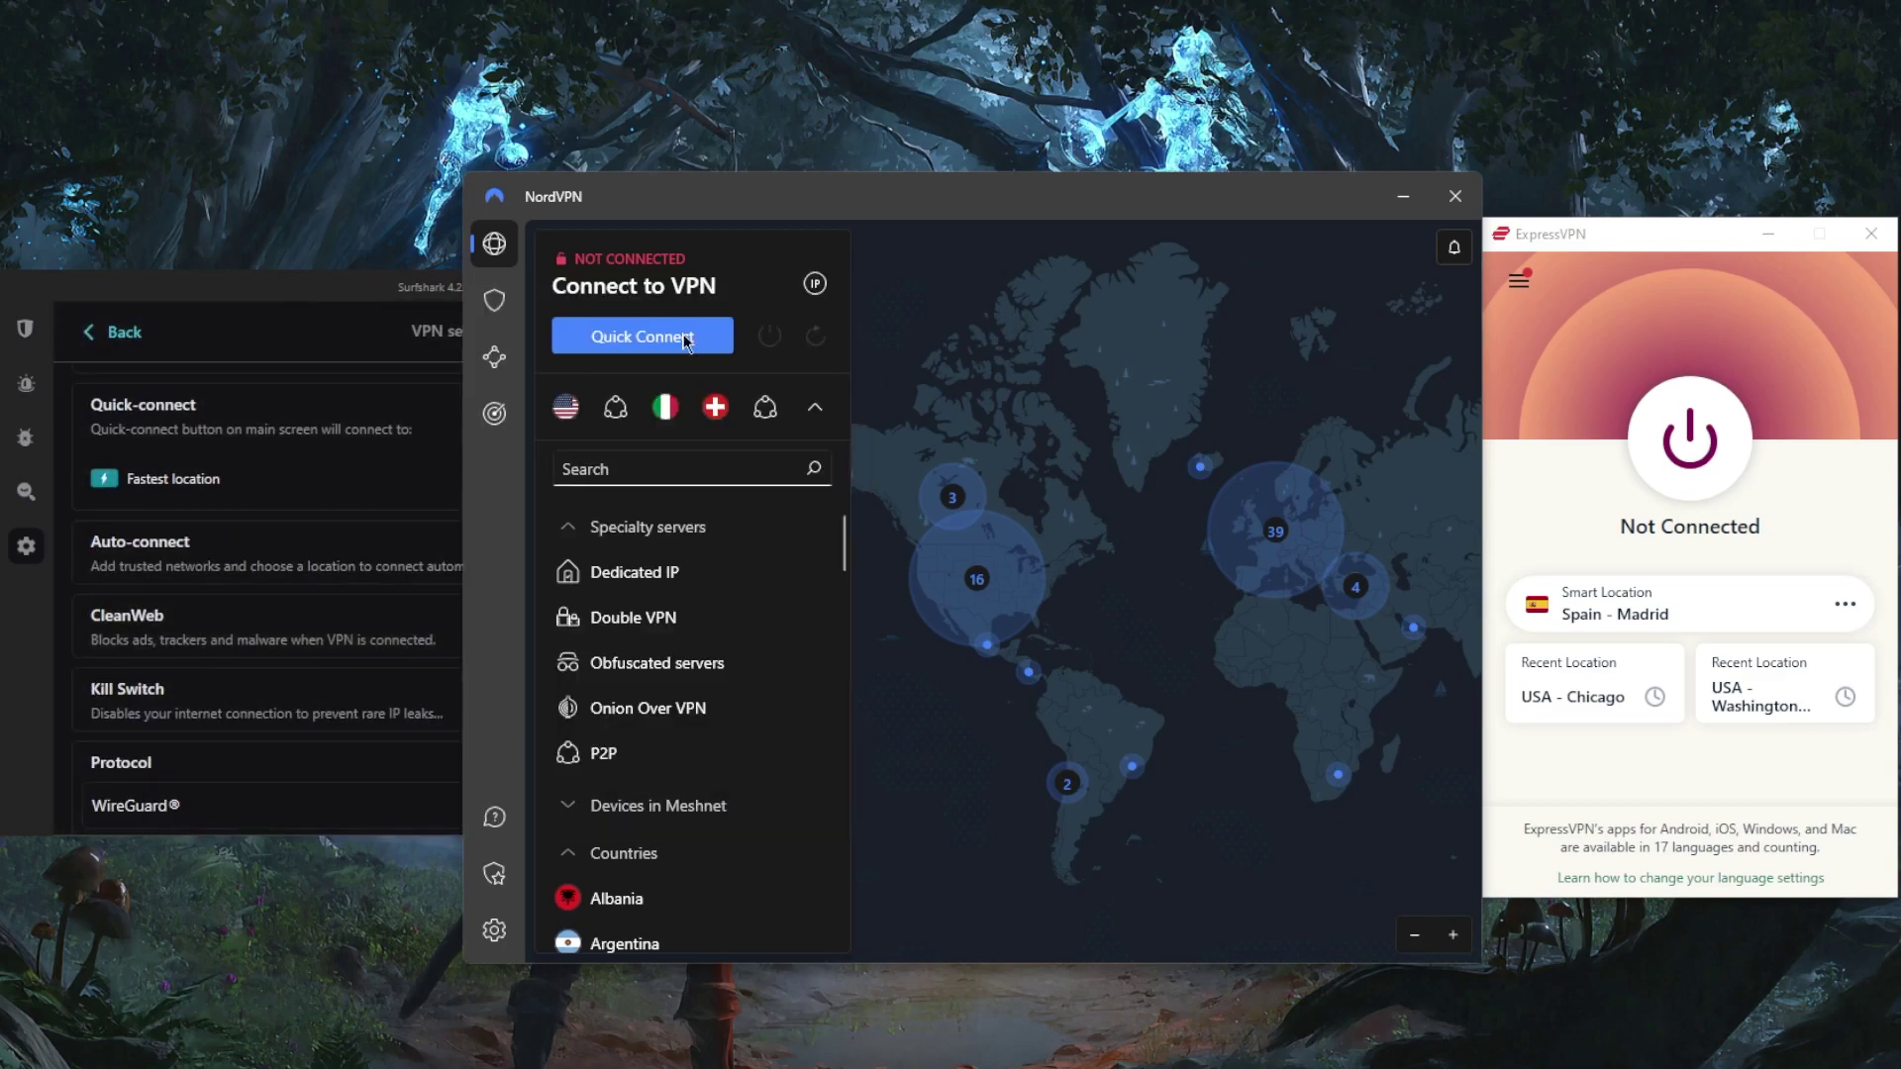
{"action": "left_click", "coordinate": [494, 299]}
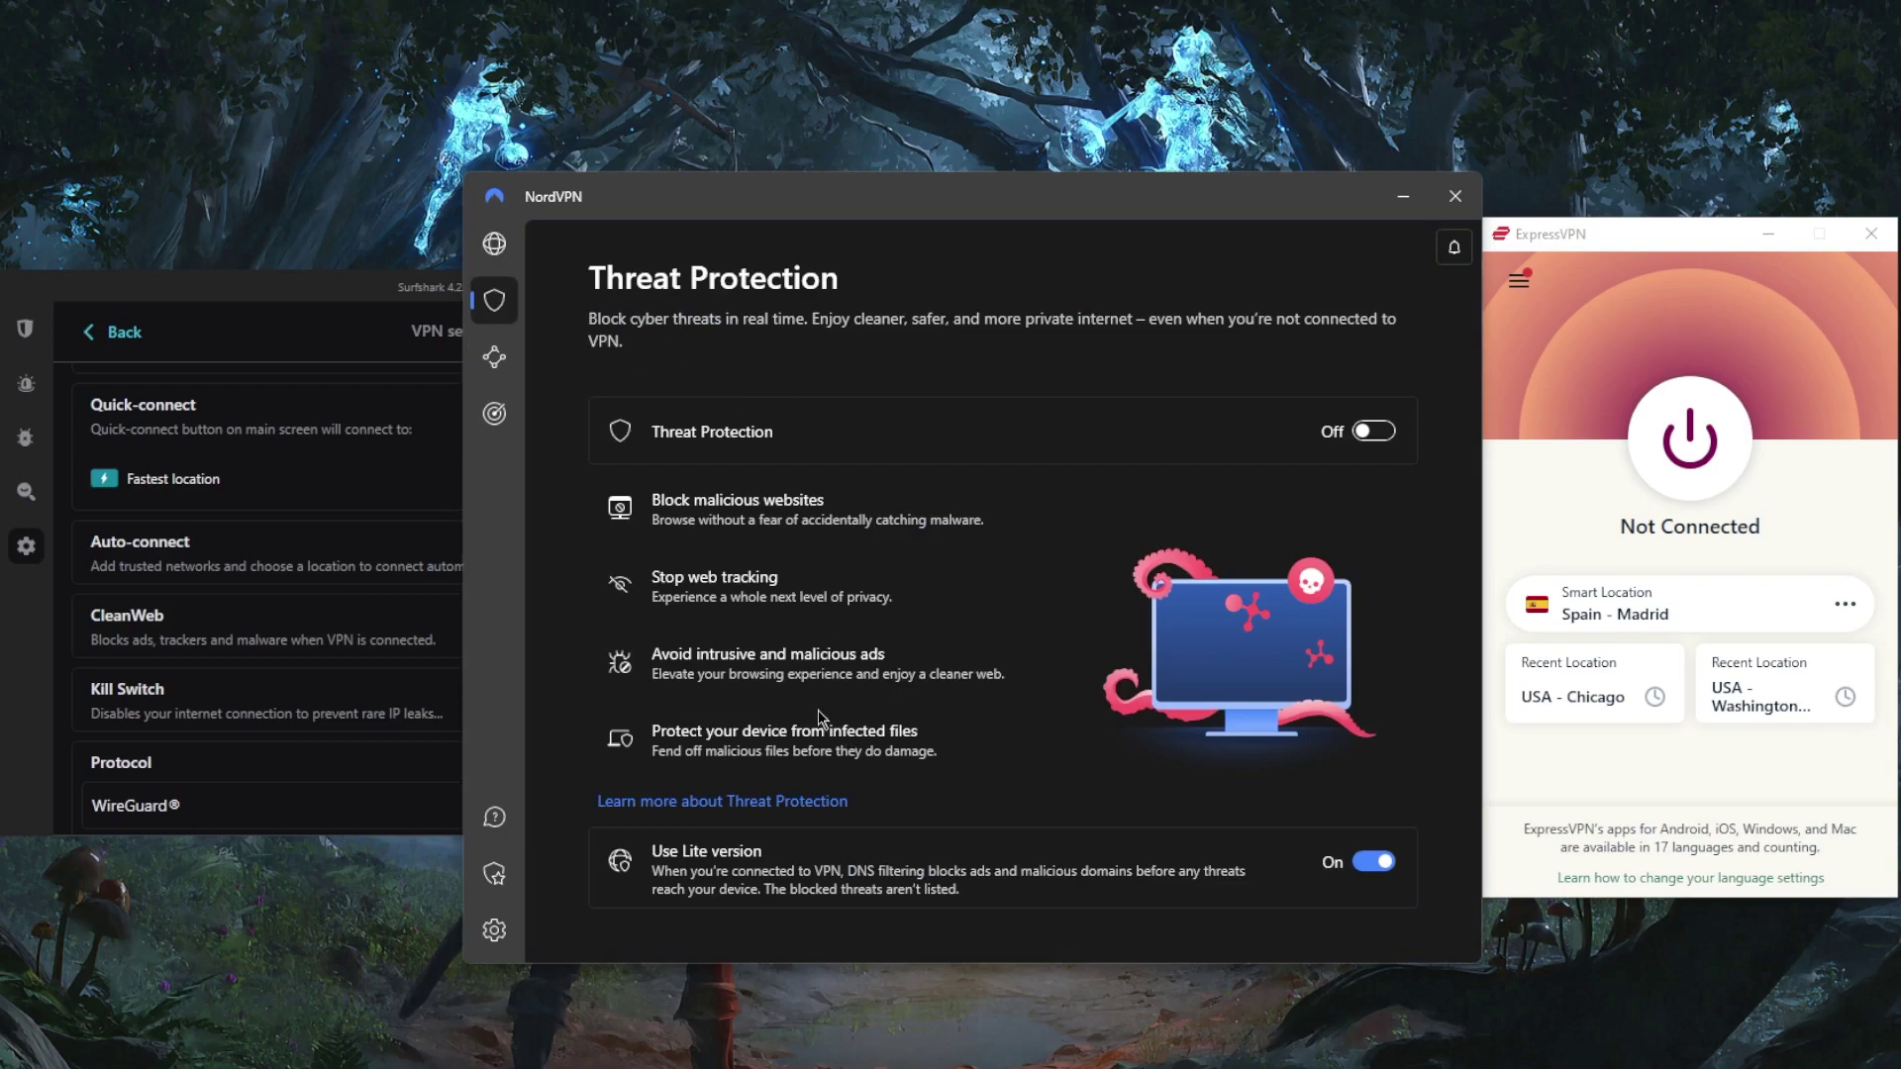
{"action": "left_click", "coordinate": [500, 253]}
Scroll Surfshark's VPN settings, keep WireGuard as the protocol, and open the Bypasser page
{"action": "left_click", "coordinate": [385, 302]}
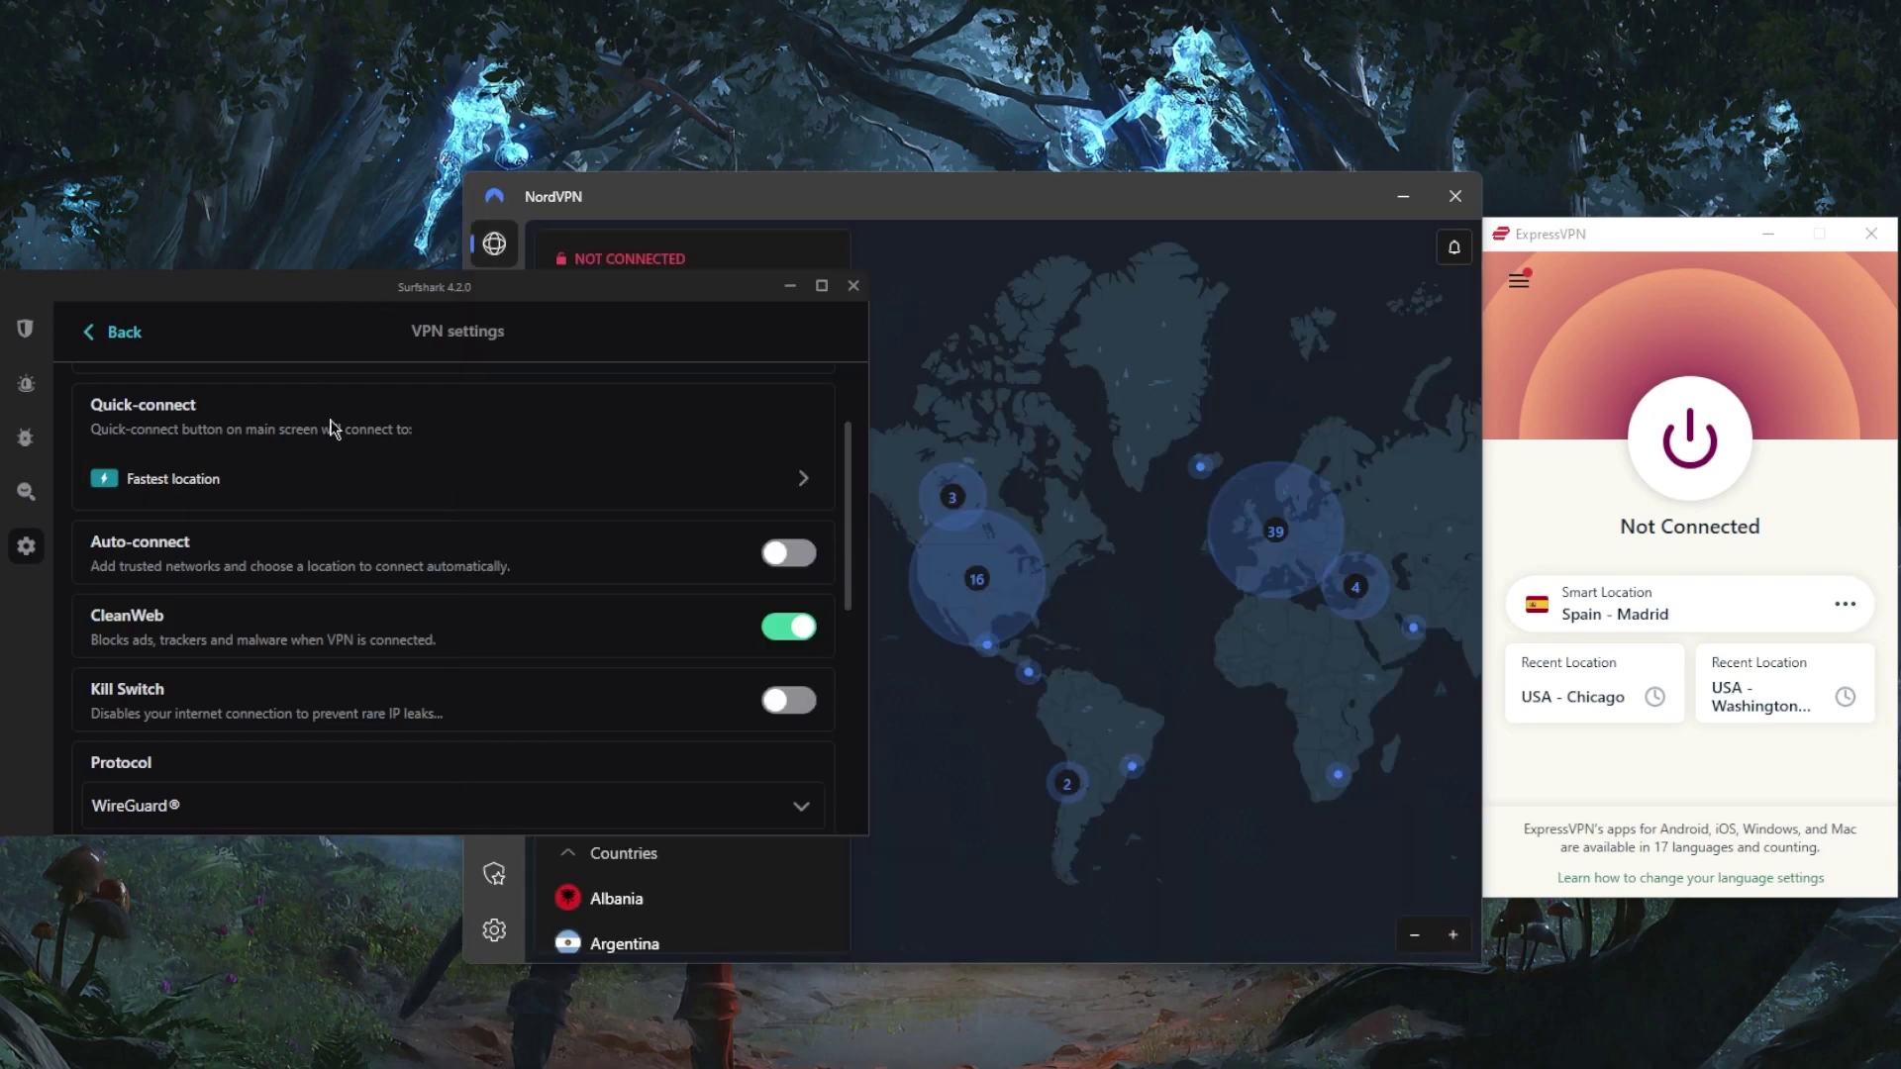
{"action": "scroll", "coordinate": [293, 633], "scroll_direction": "down", "scroll_amount": 1}
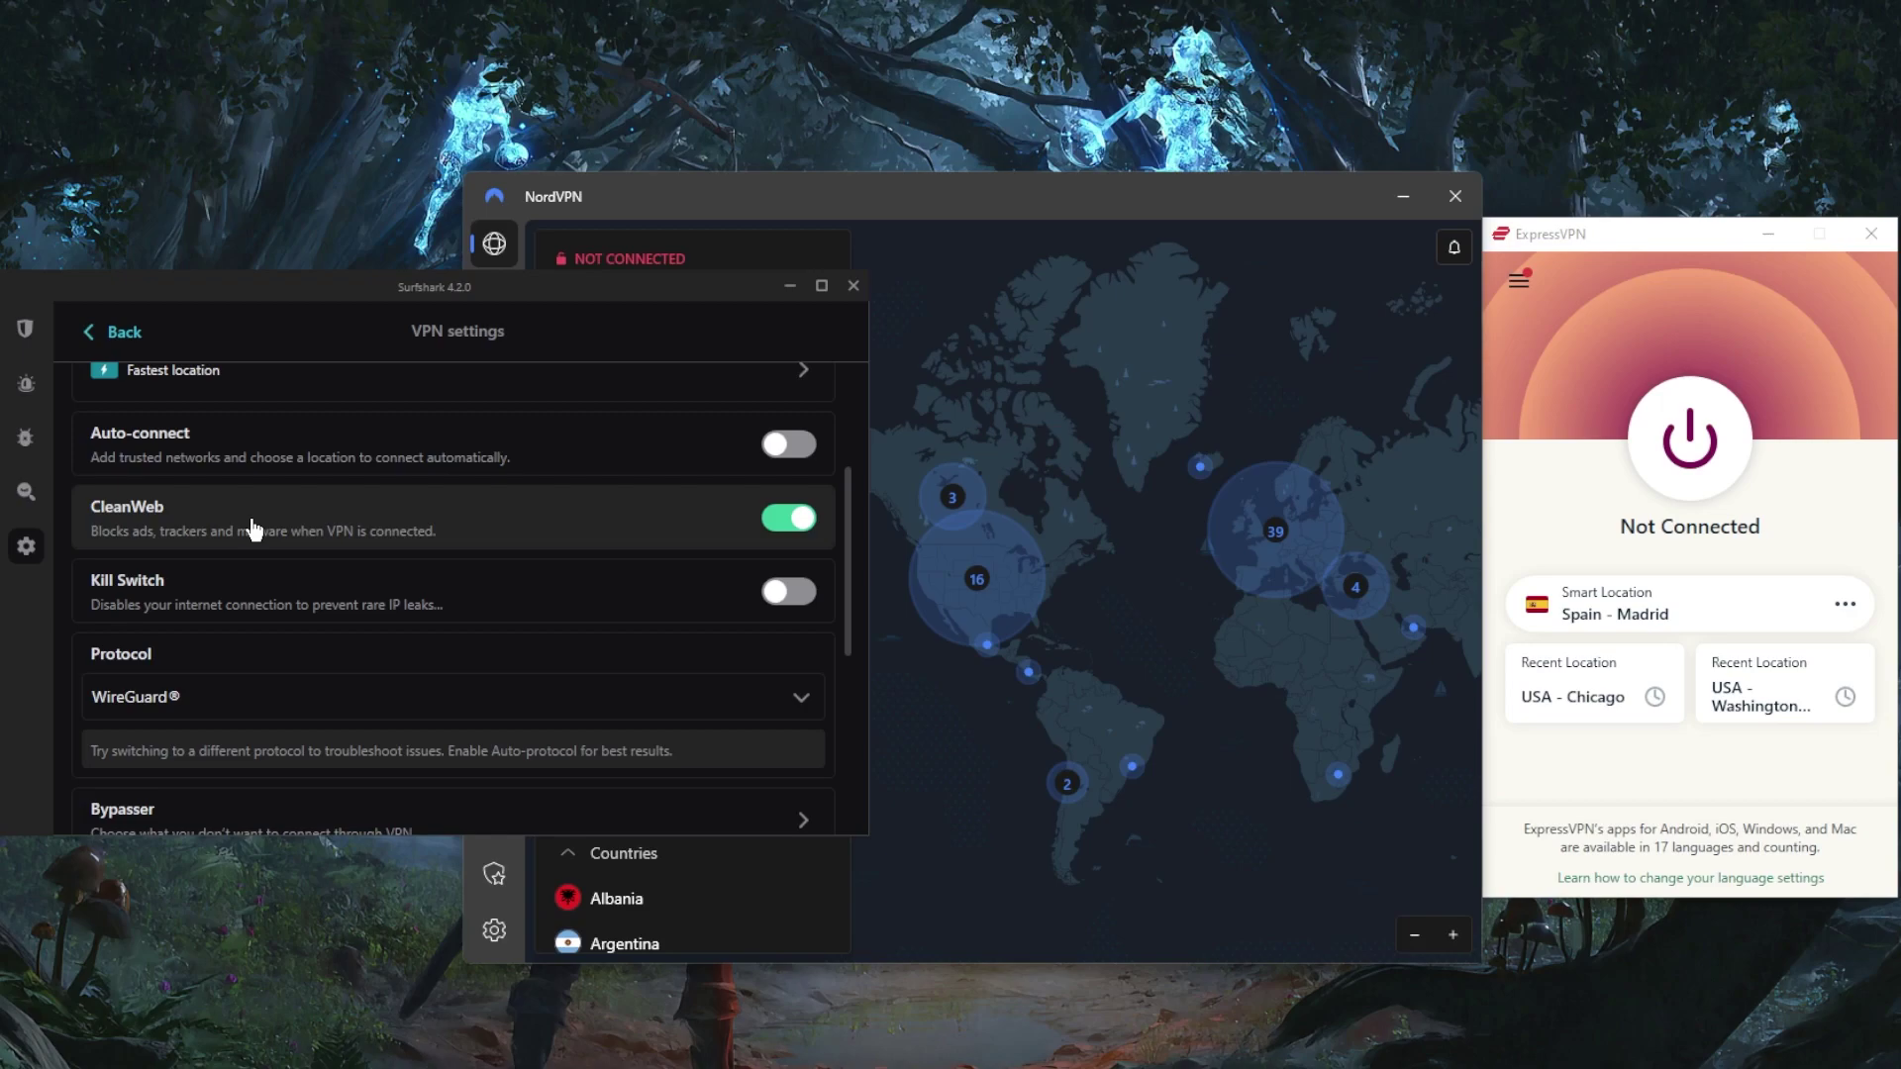
{"action": "scroll", "coordinate": [253, 531], "scroll_direction": "down", "scroll_amount": 3}
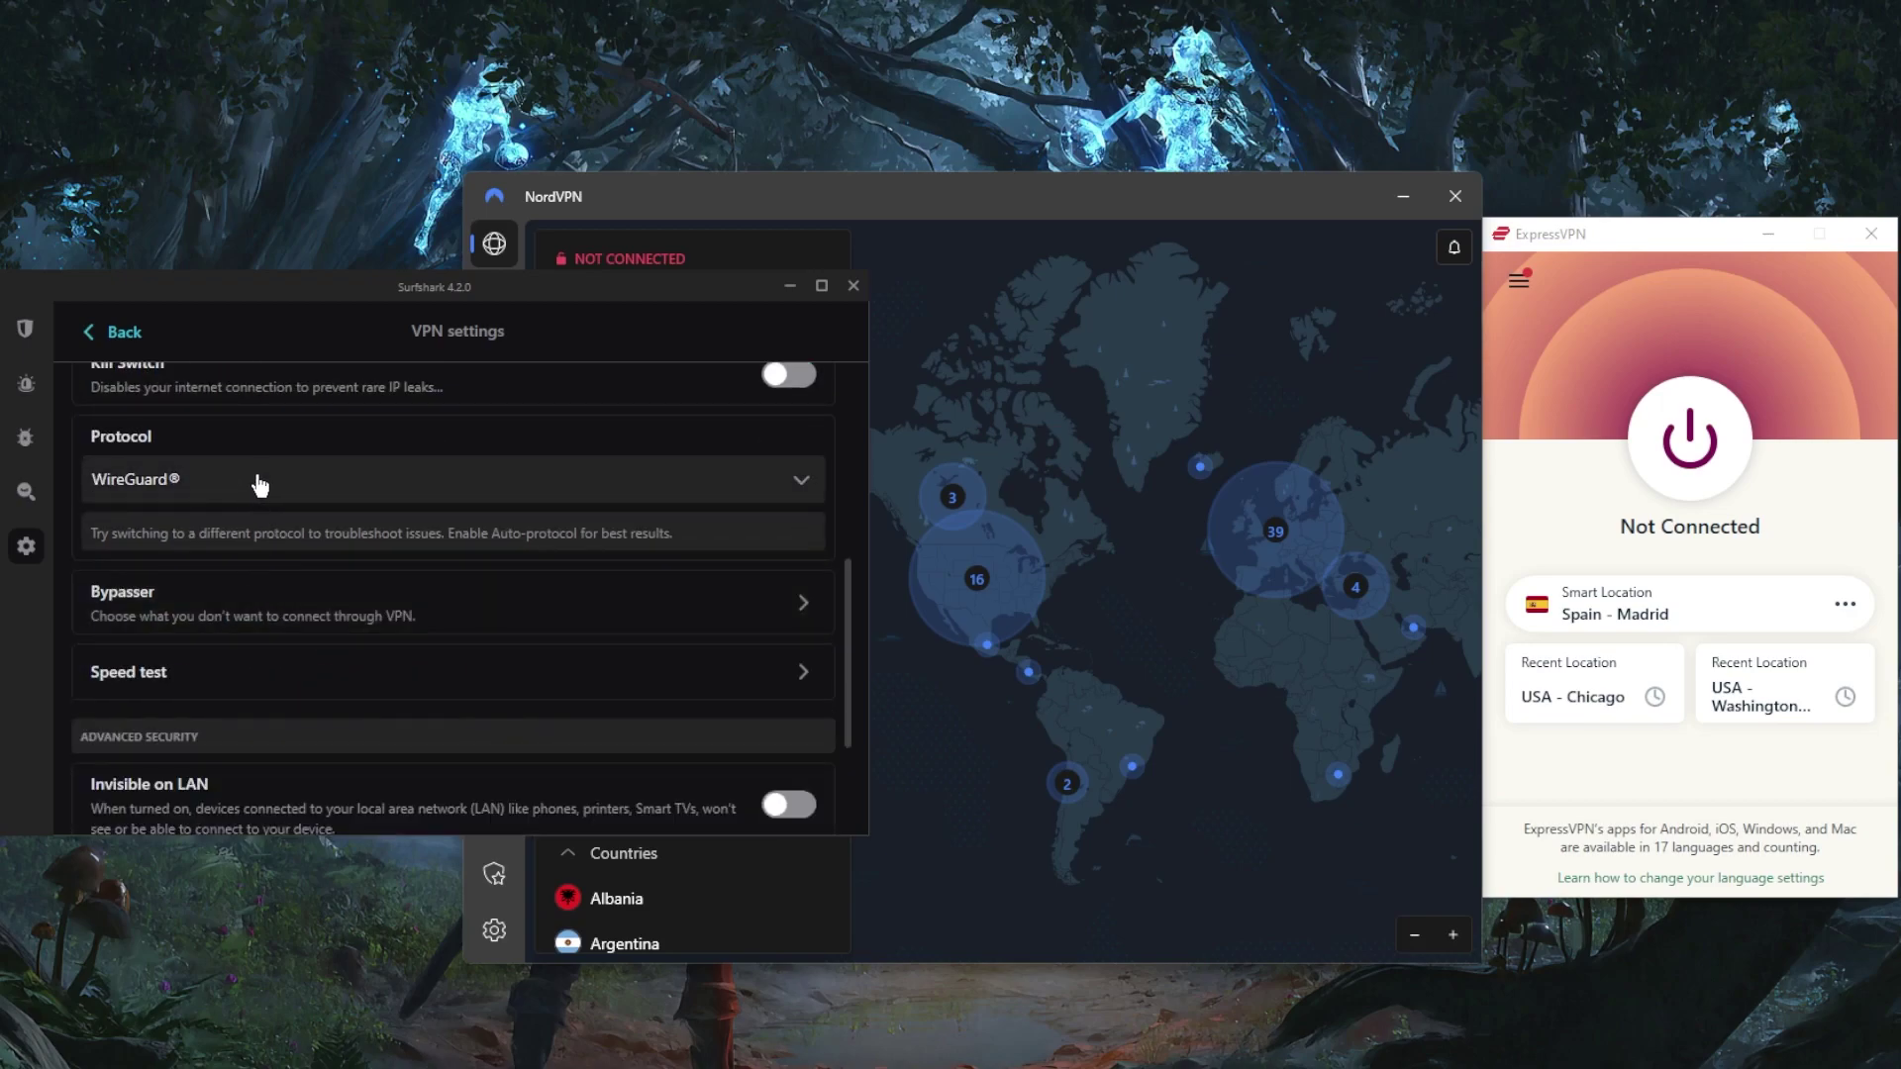
{"action": "left_click", "coordinate": [259, 484]}
{"action": "left_click", "coordinate": [169, 691]}
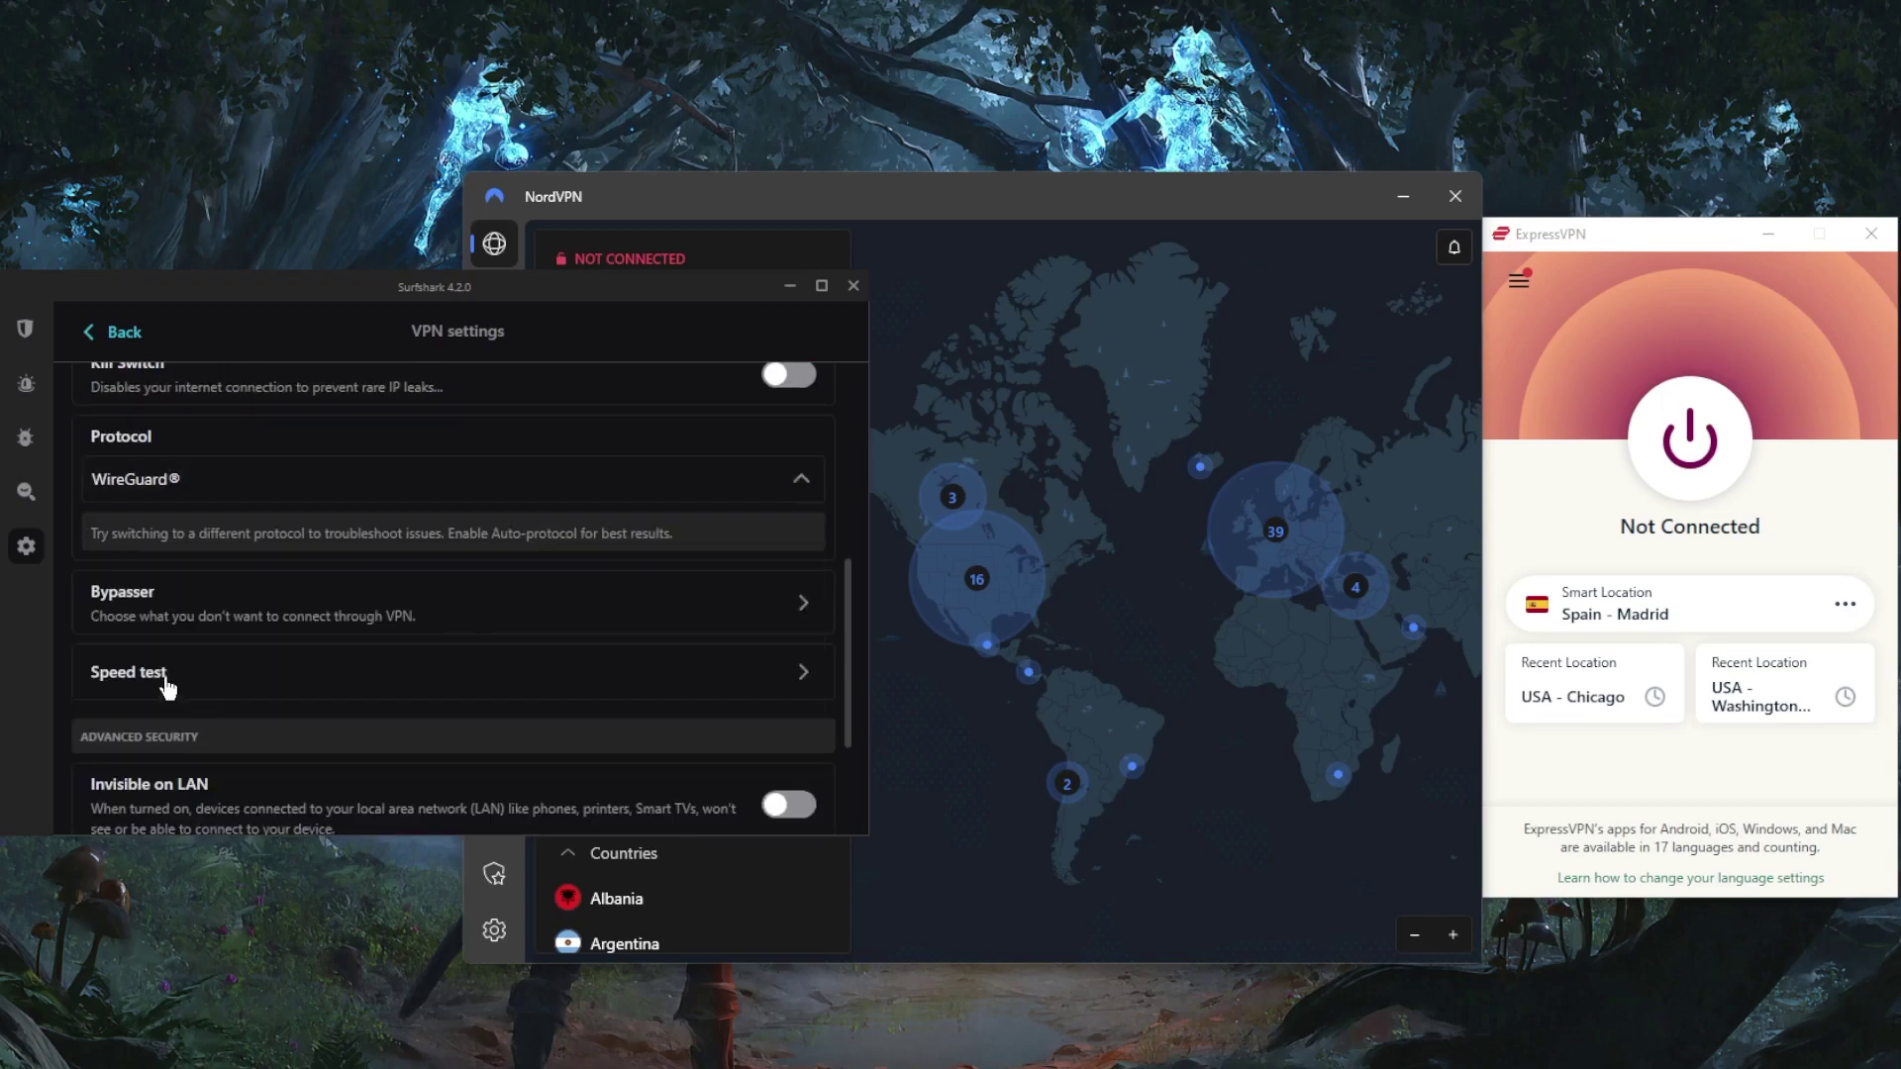
{"action": "scroll", "coordinate": [218, 591], "scroll_direction": "down", "scroll_amount": 1}
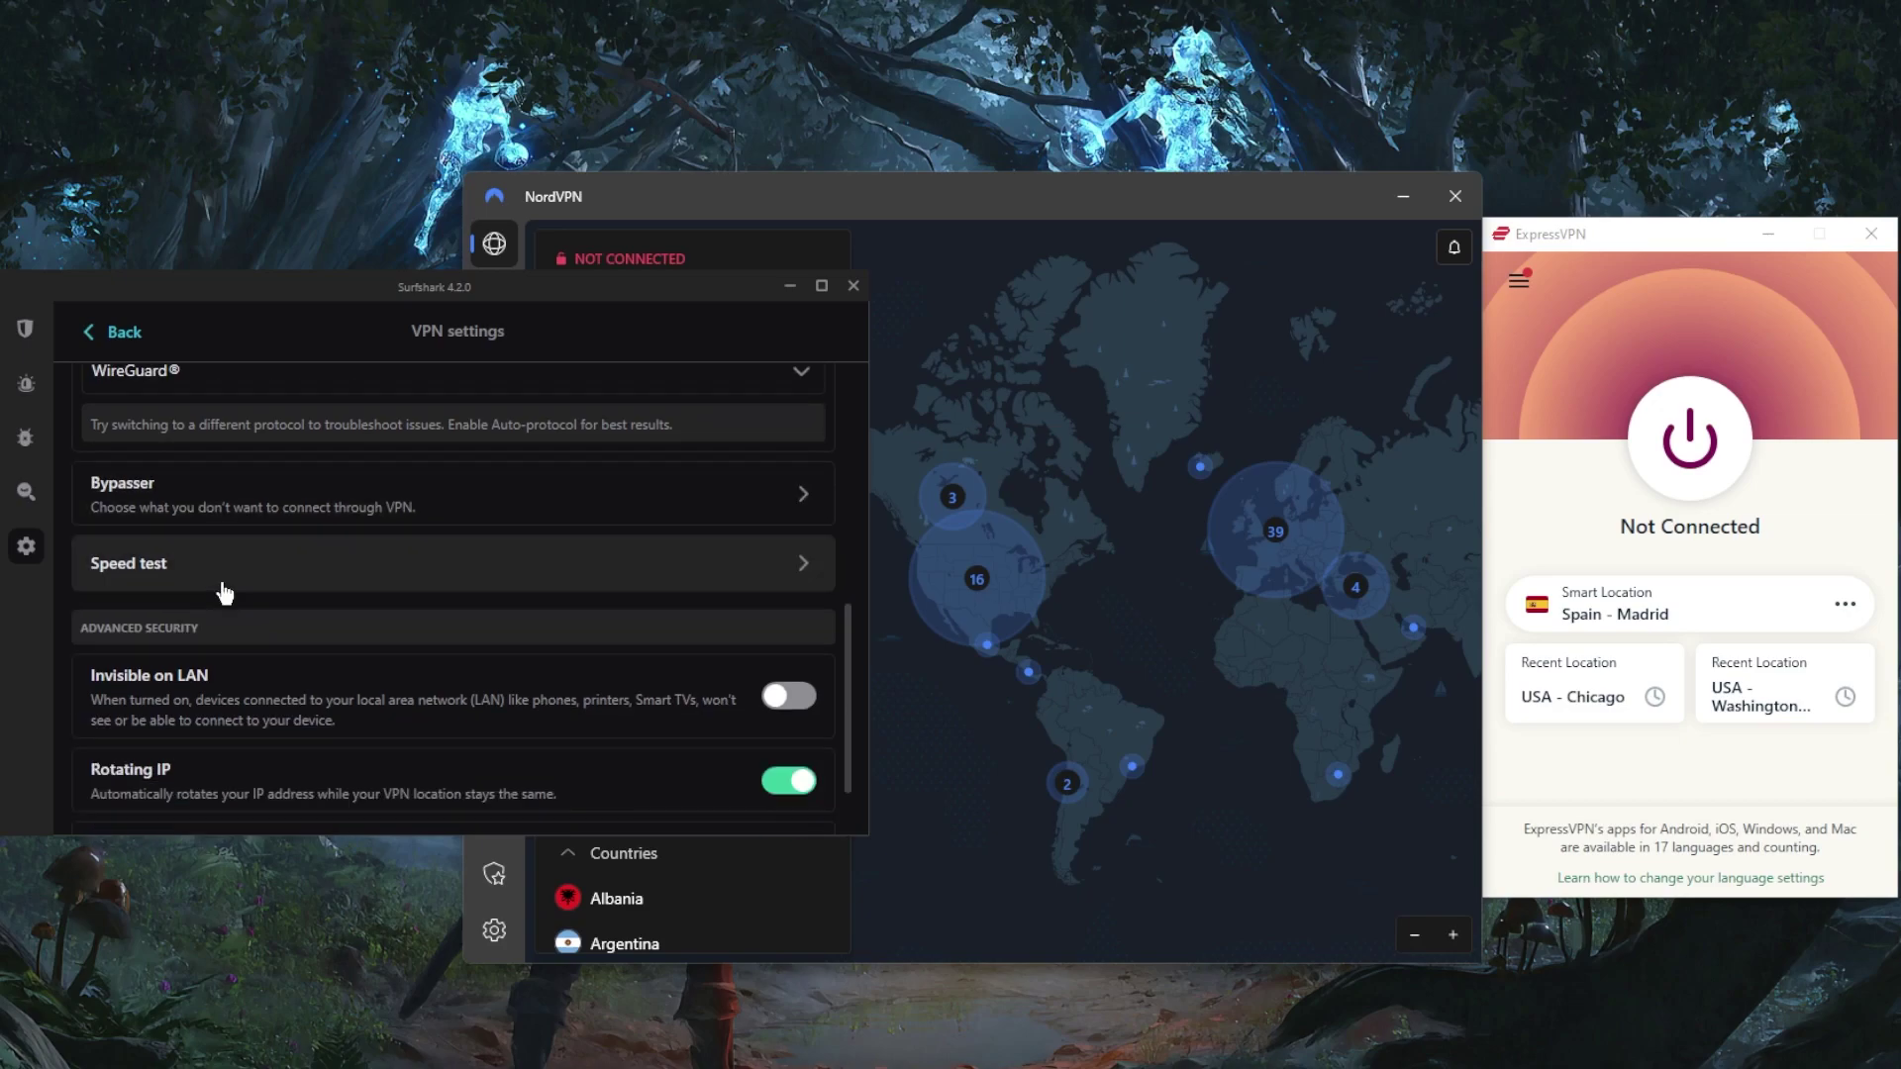
{"action": "left_click", "coordinate": [272, 506]}
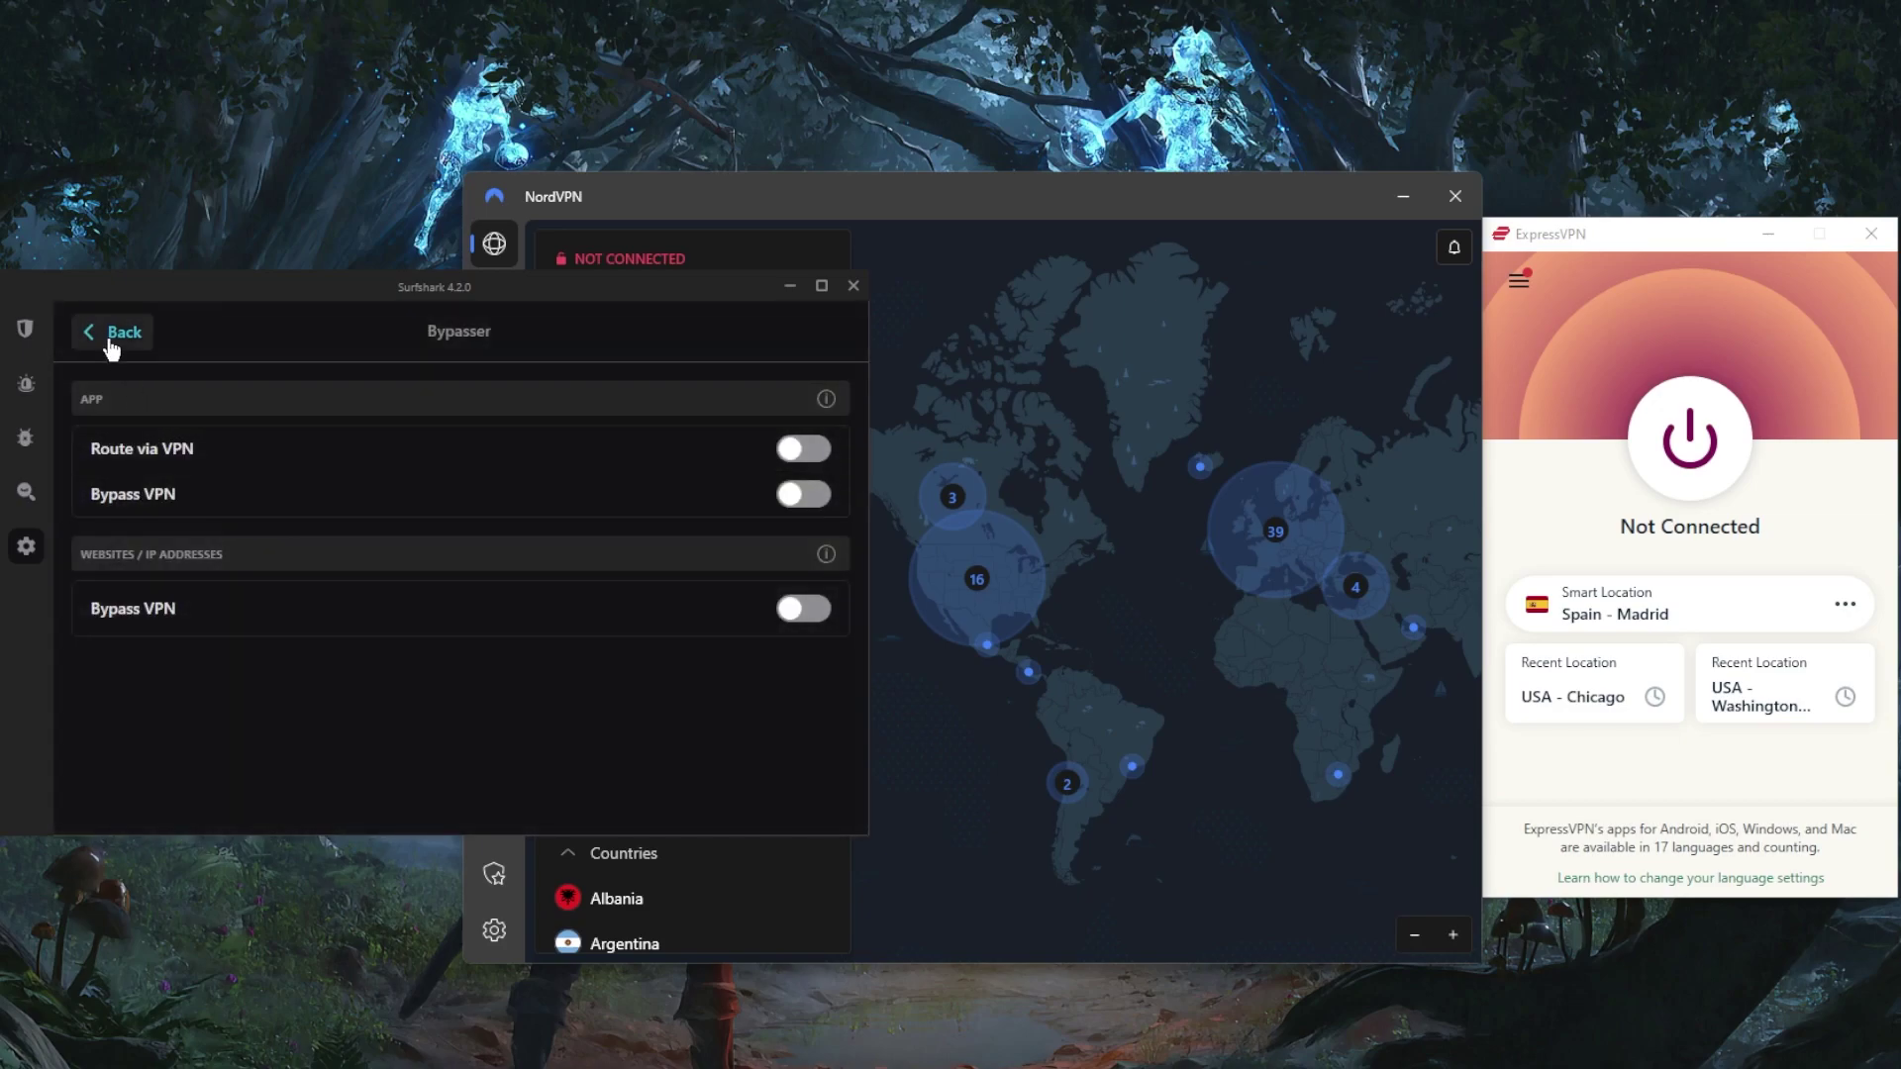
Go back from Bypasser to the VPN settings, open the speed test, and close it
{"action": "left_click", "coordinate": [115, 332]}
{"action": "left_click", "coordinate": [247, 558]}
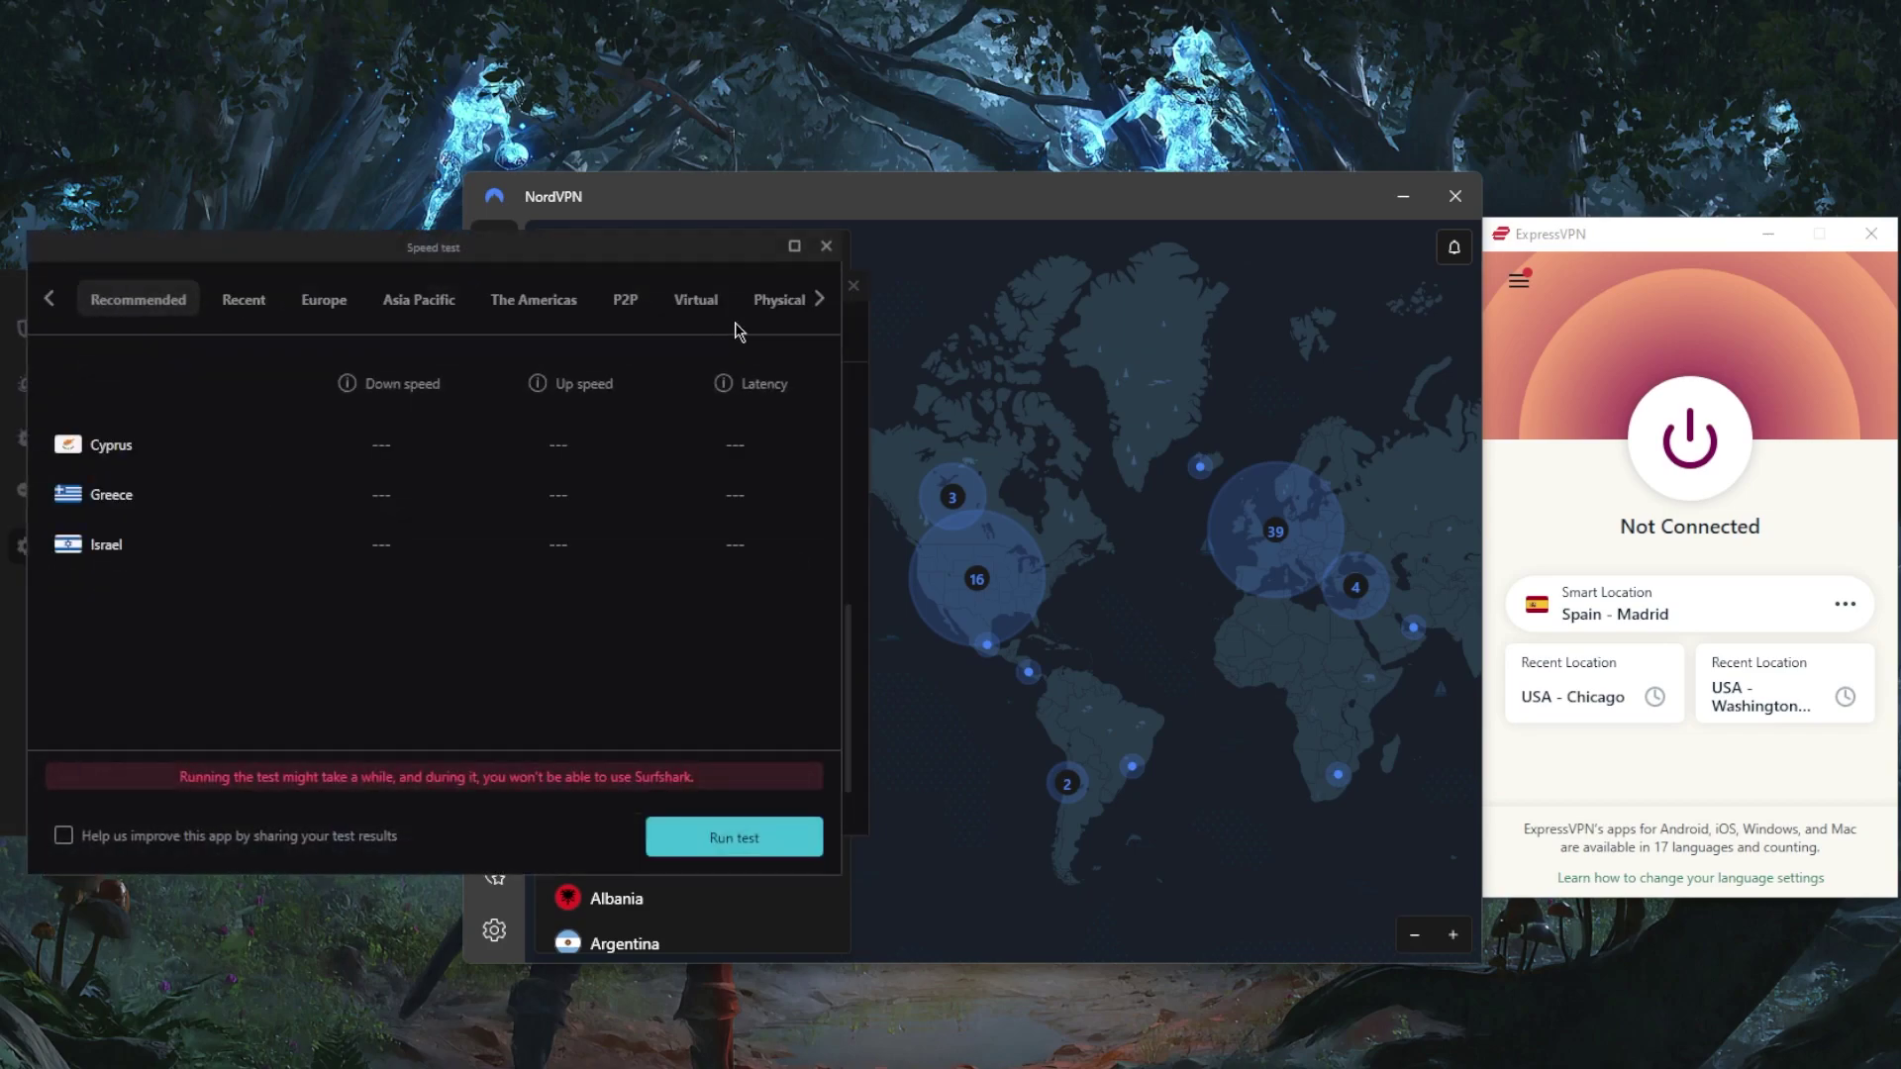
{"action": "left_click", "coordinate": [825, 250]}
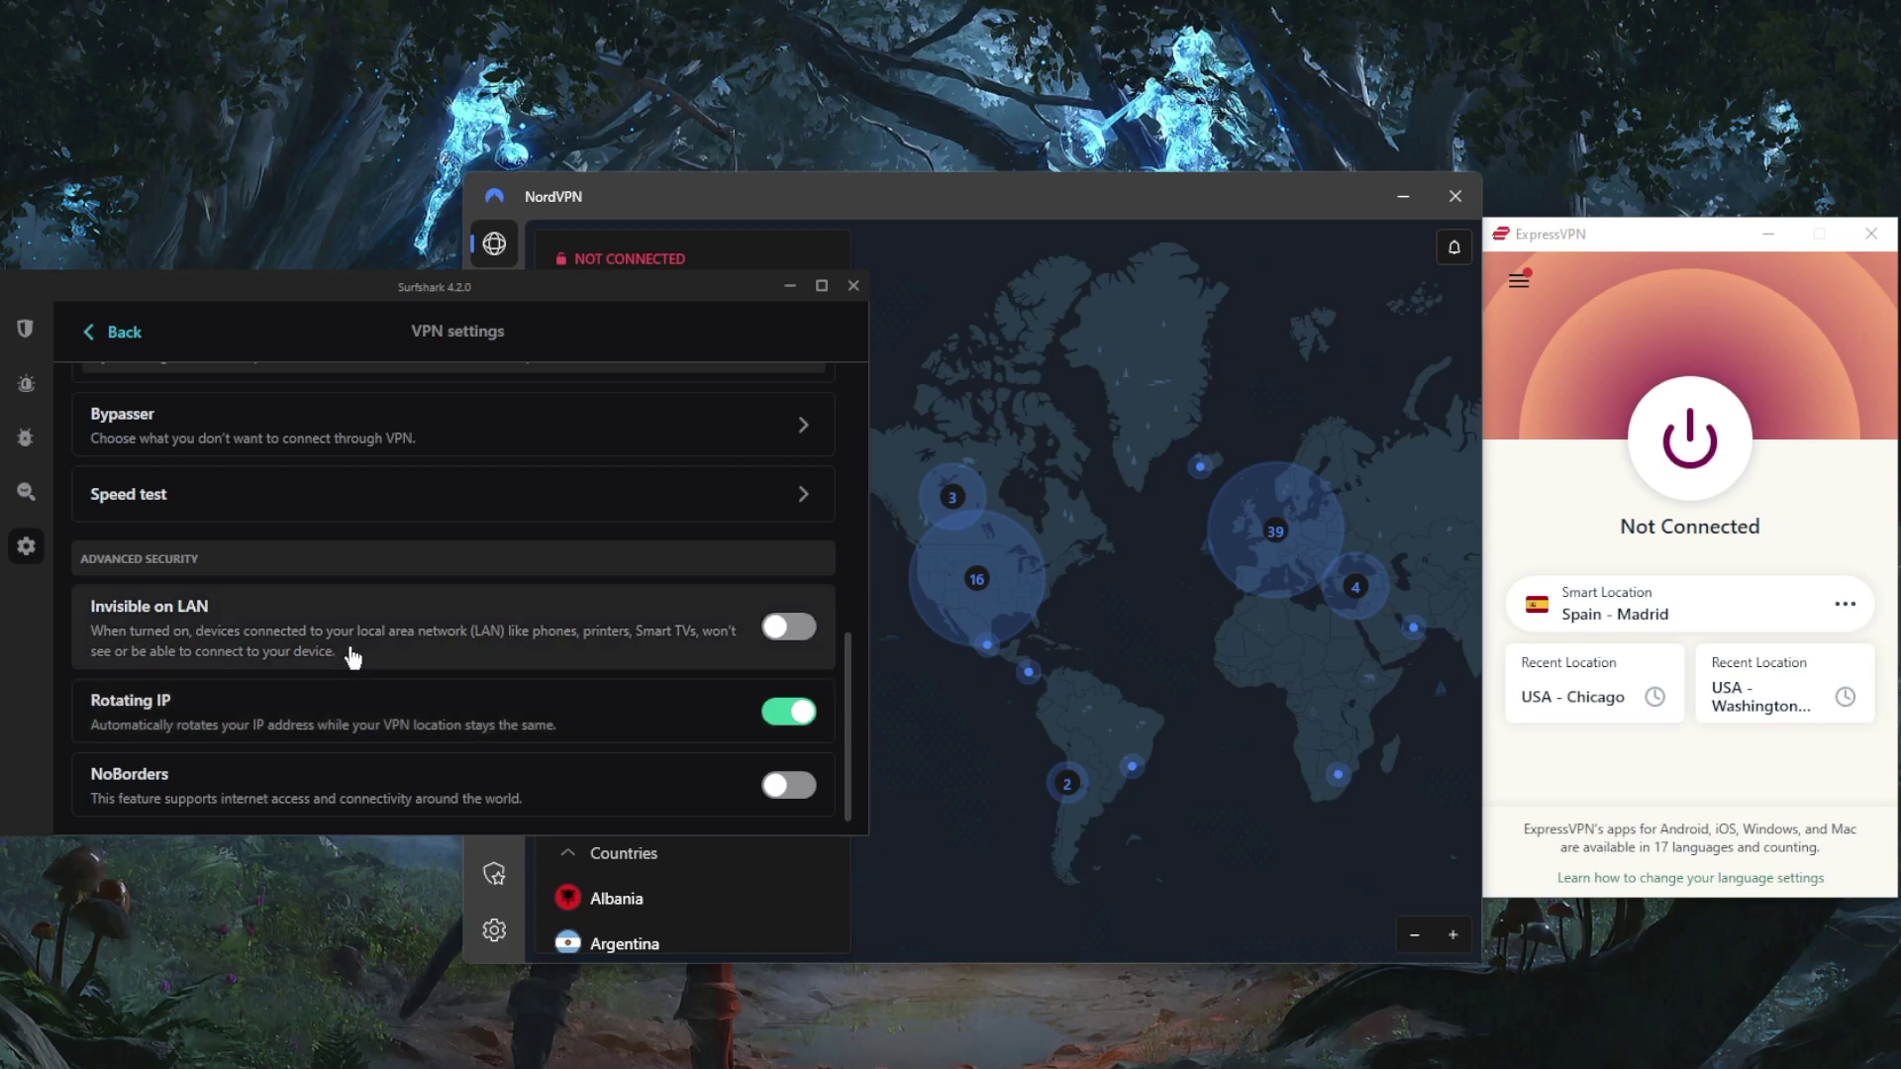
Focus ExpressVPN briefly, then return Surfshark to its Not Connected Locations screen
{"action": "left_click", "coordinate": [1585, 369]}
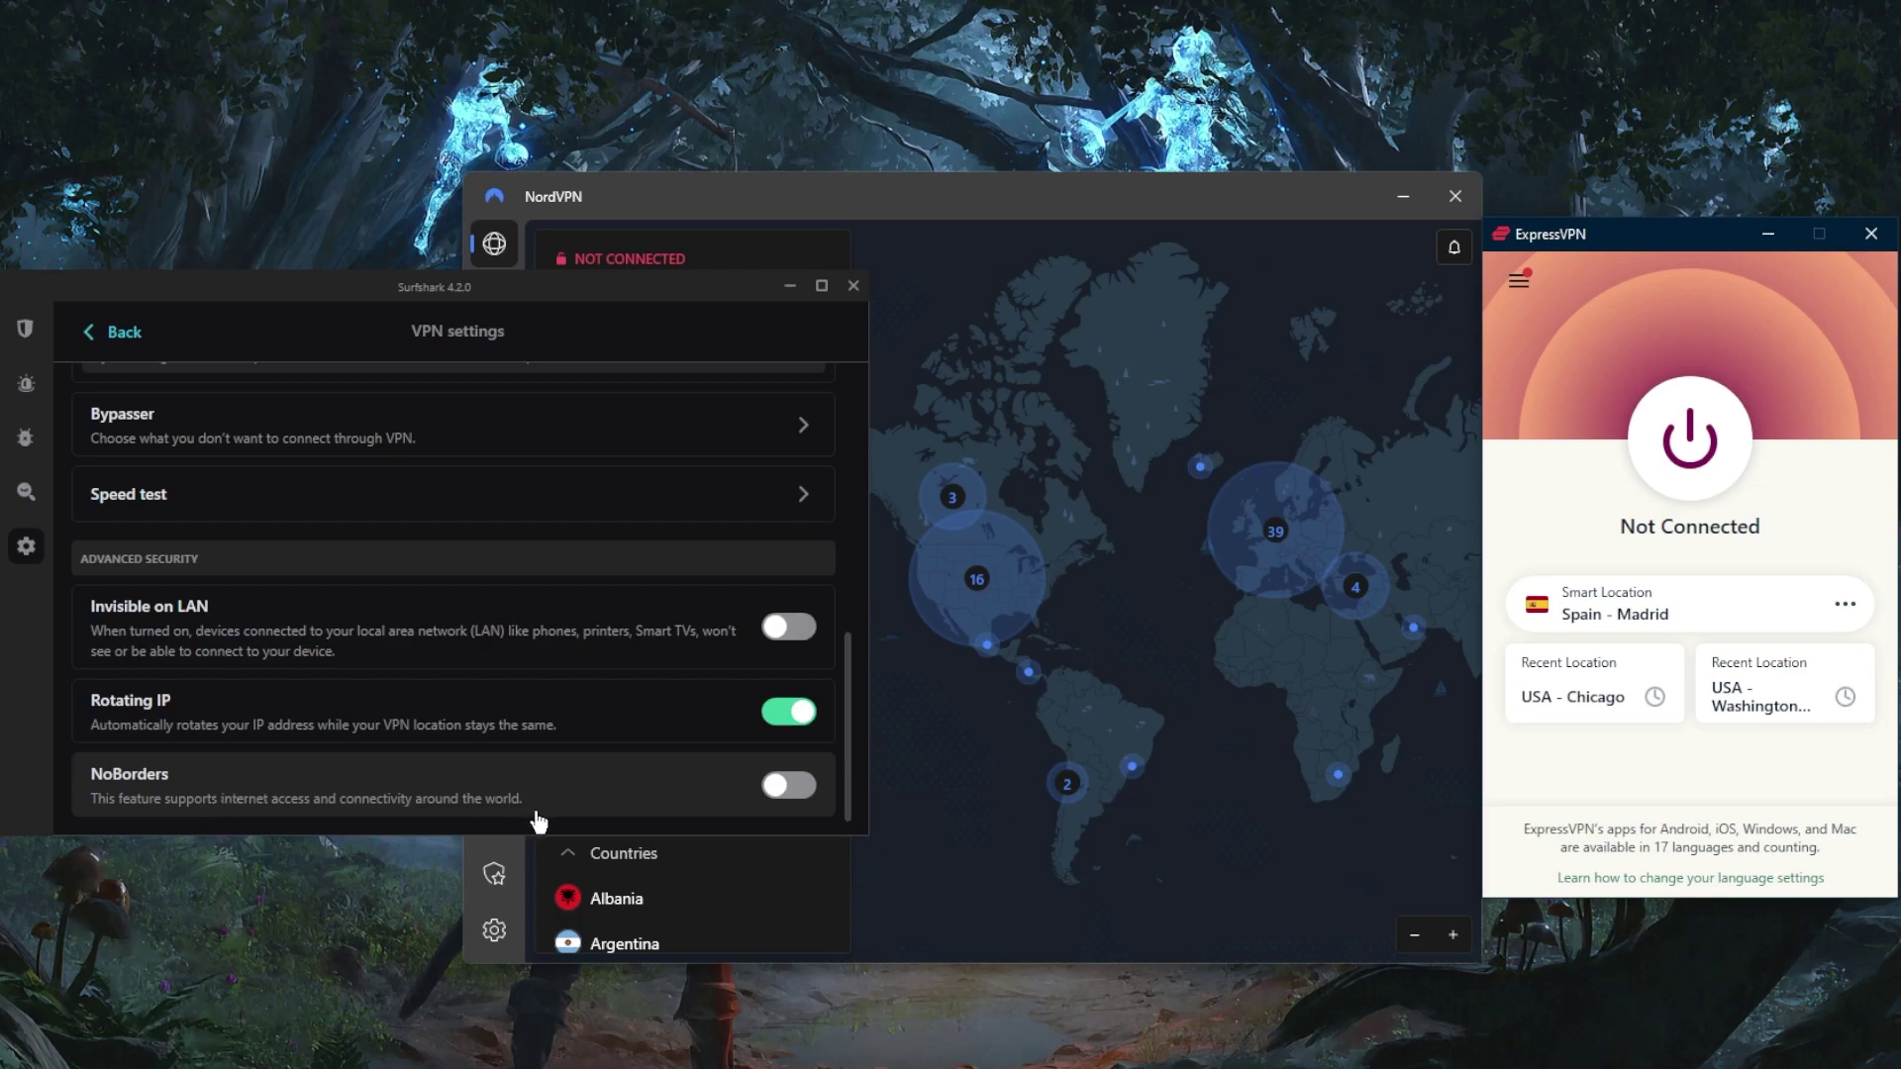
{"action": "left_click", "coordinate": [21, 336]}
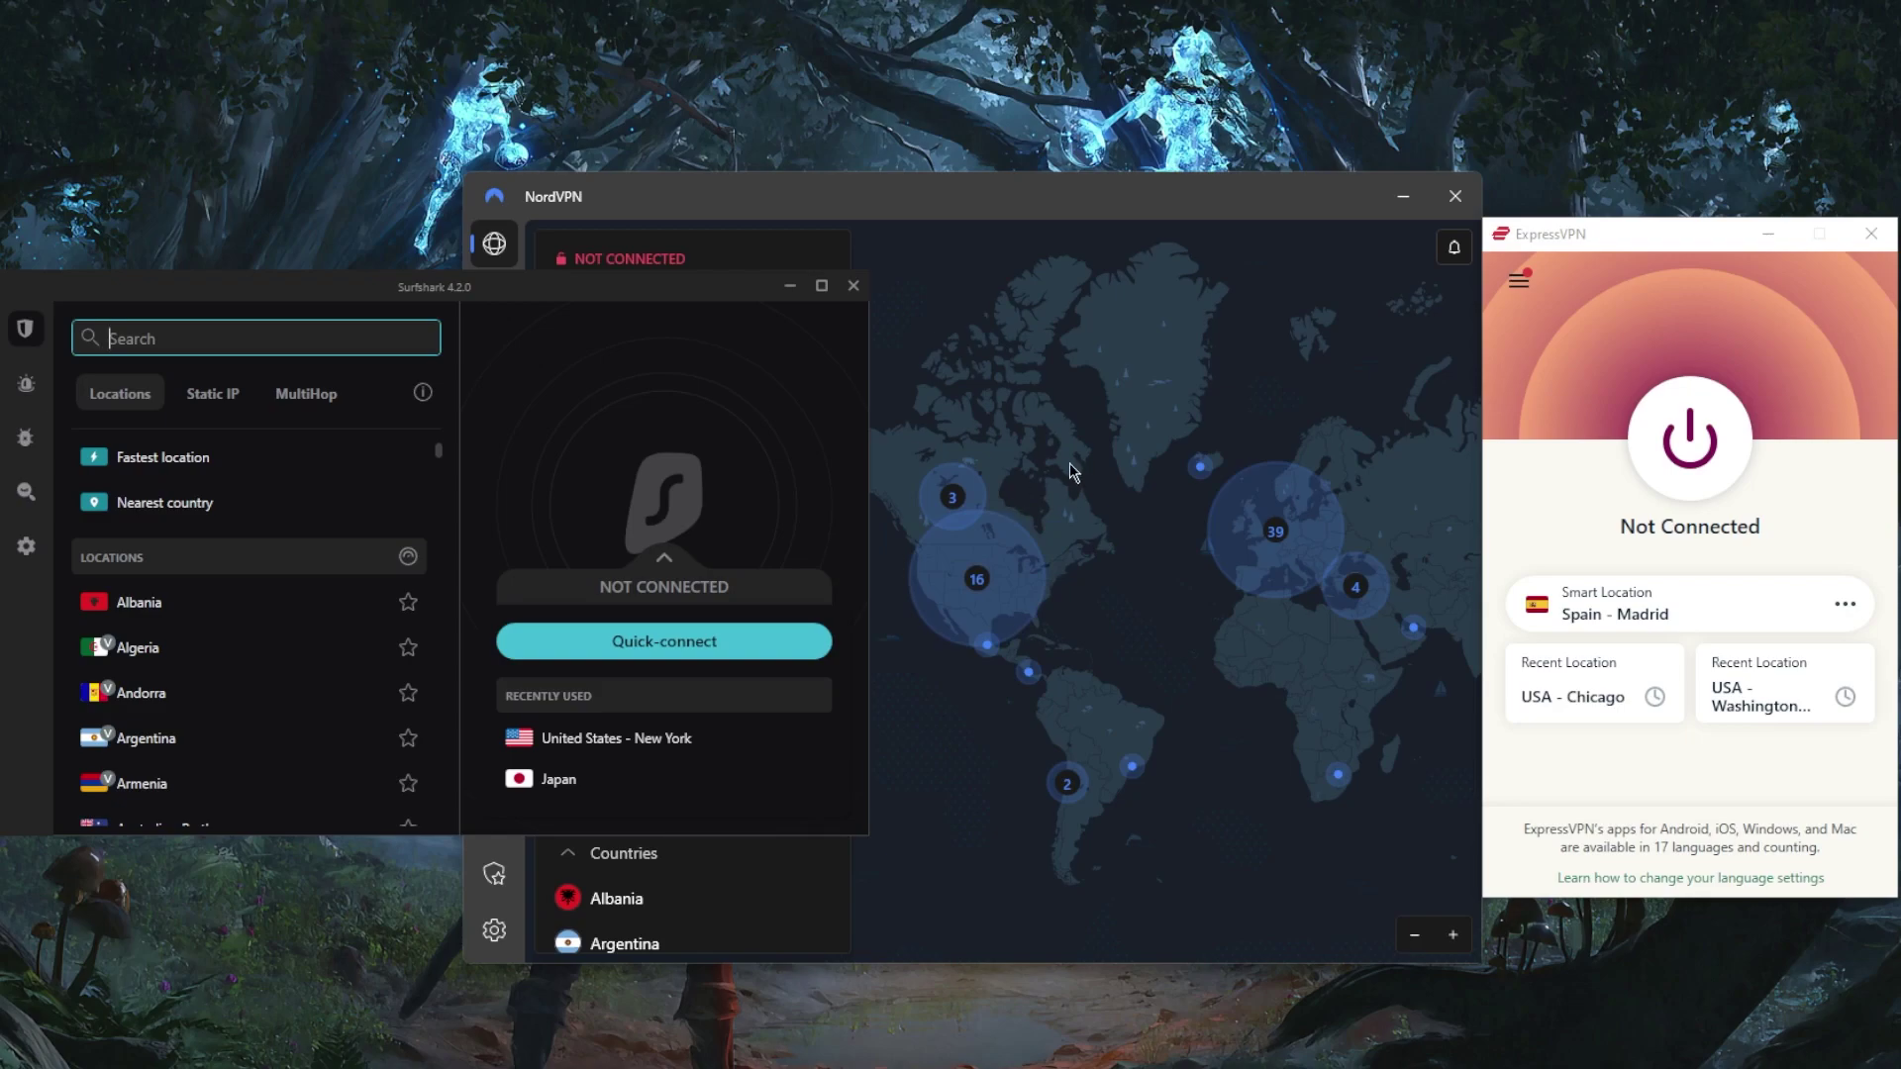
{"action": "left_click", "coordinate": [994, 422]}
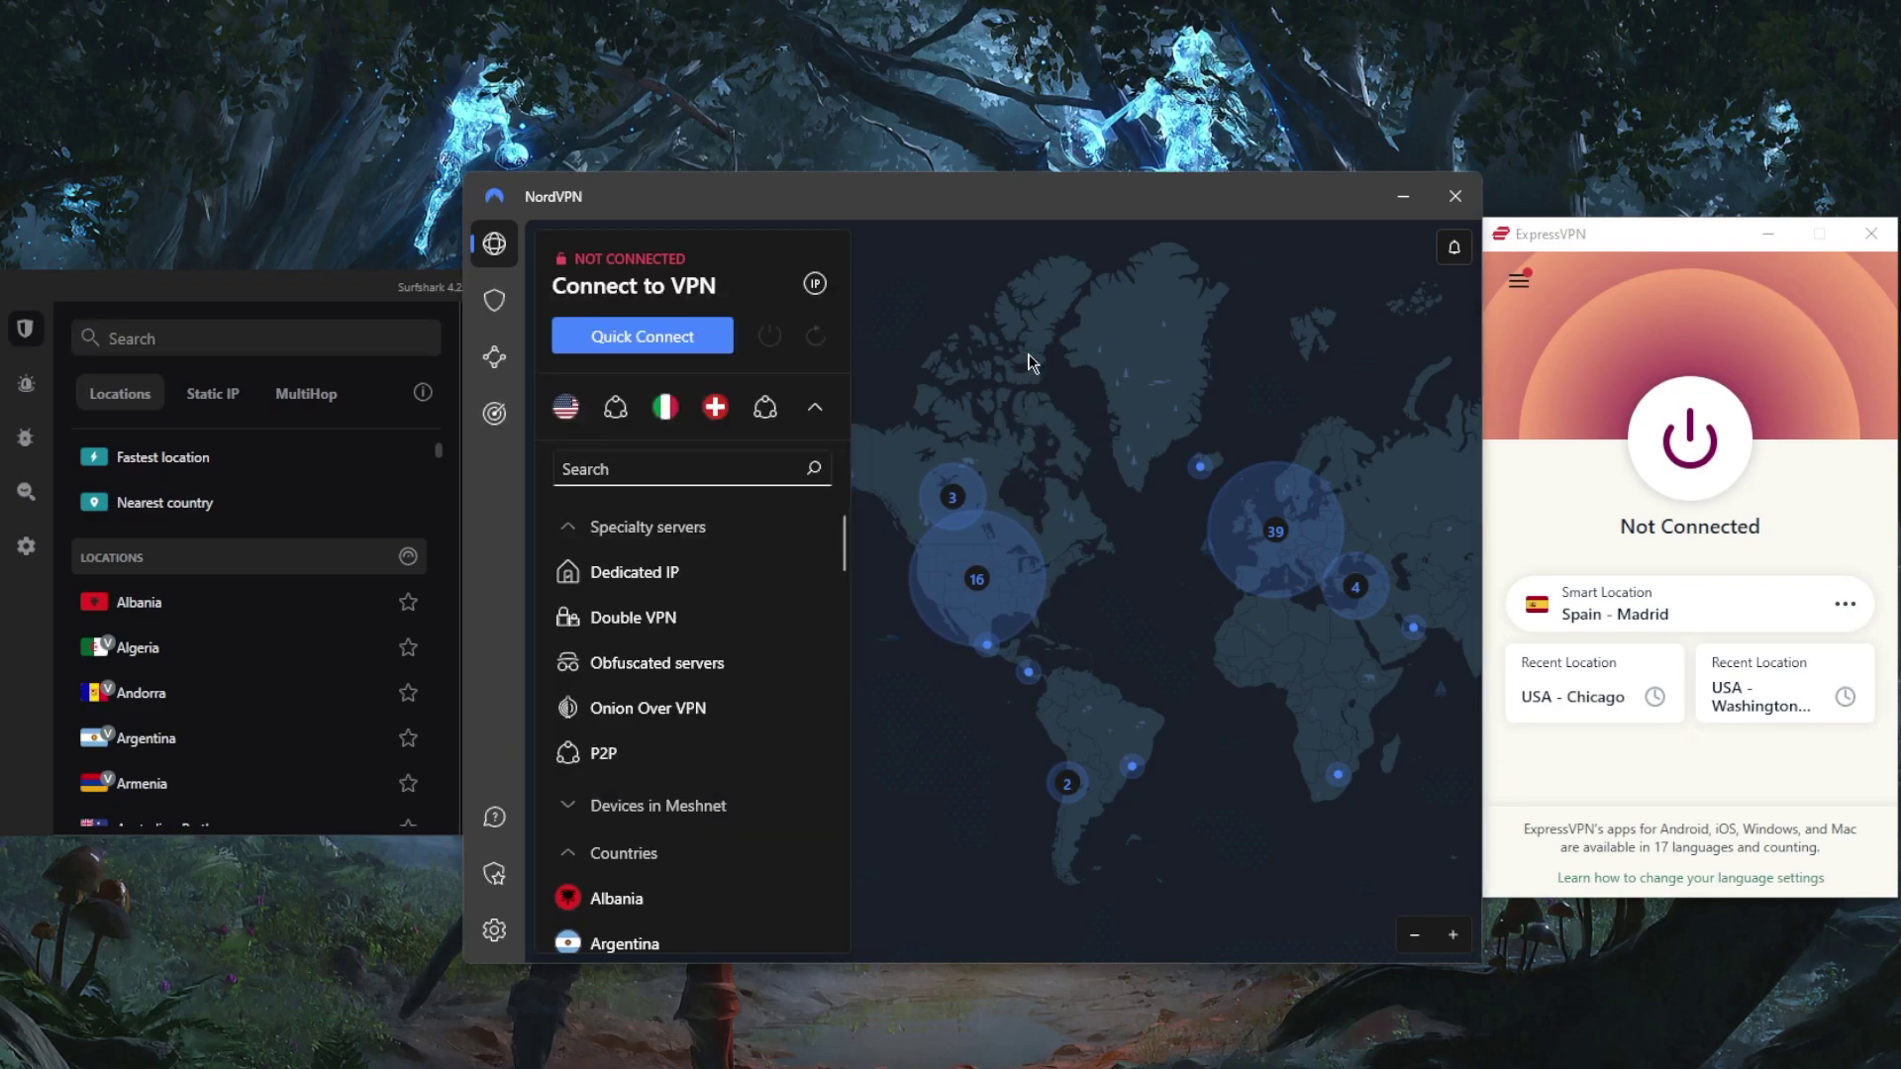
{"action": "left_click", "coordinate": [1596, 343]}
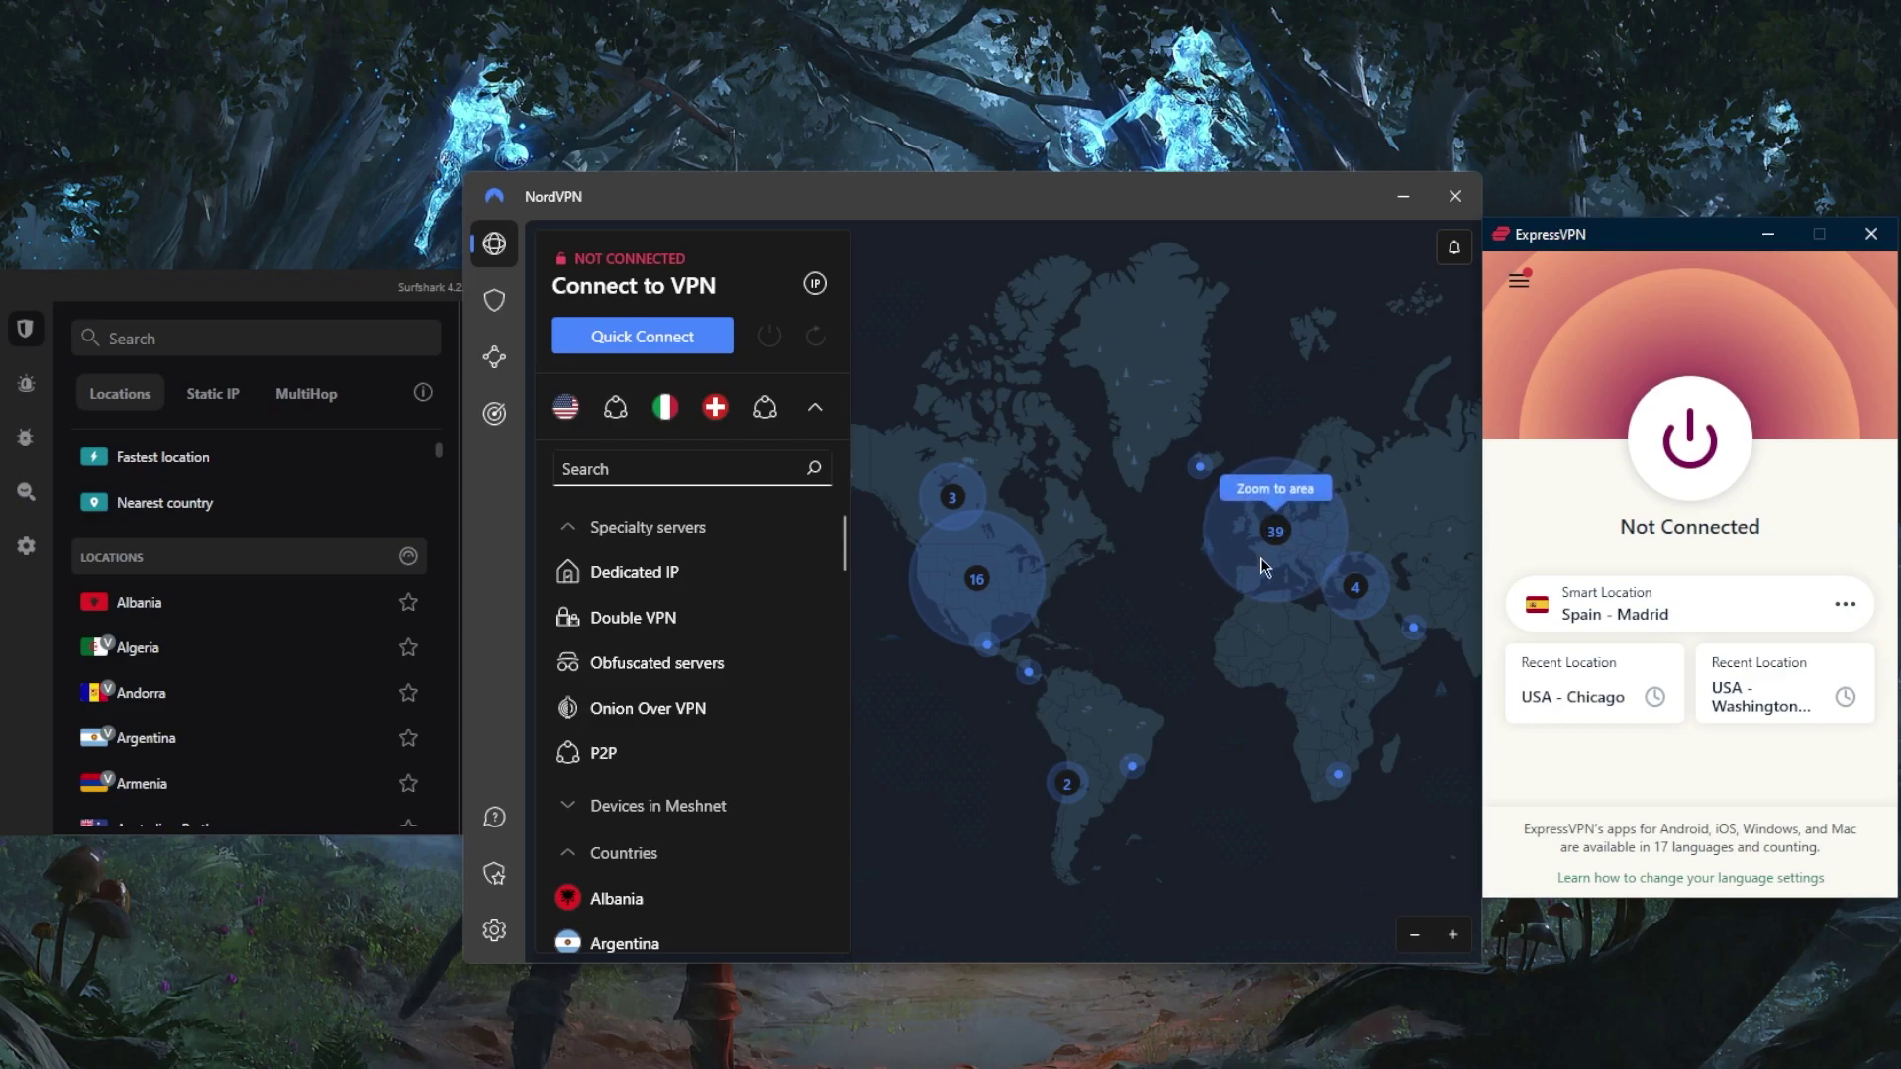
{"action": "left_click", "coordinate": [1119, 439]}
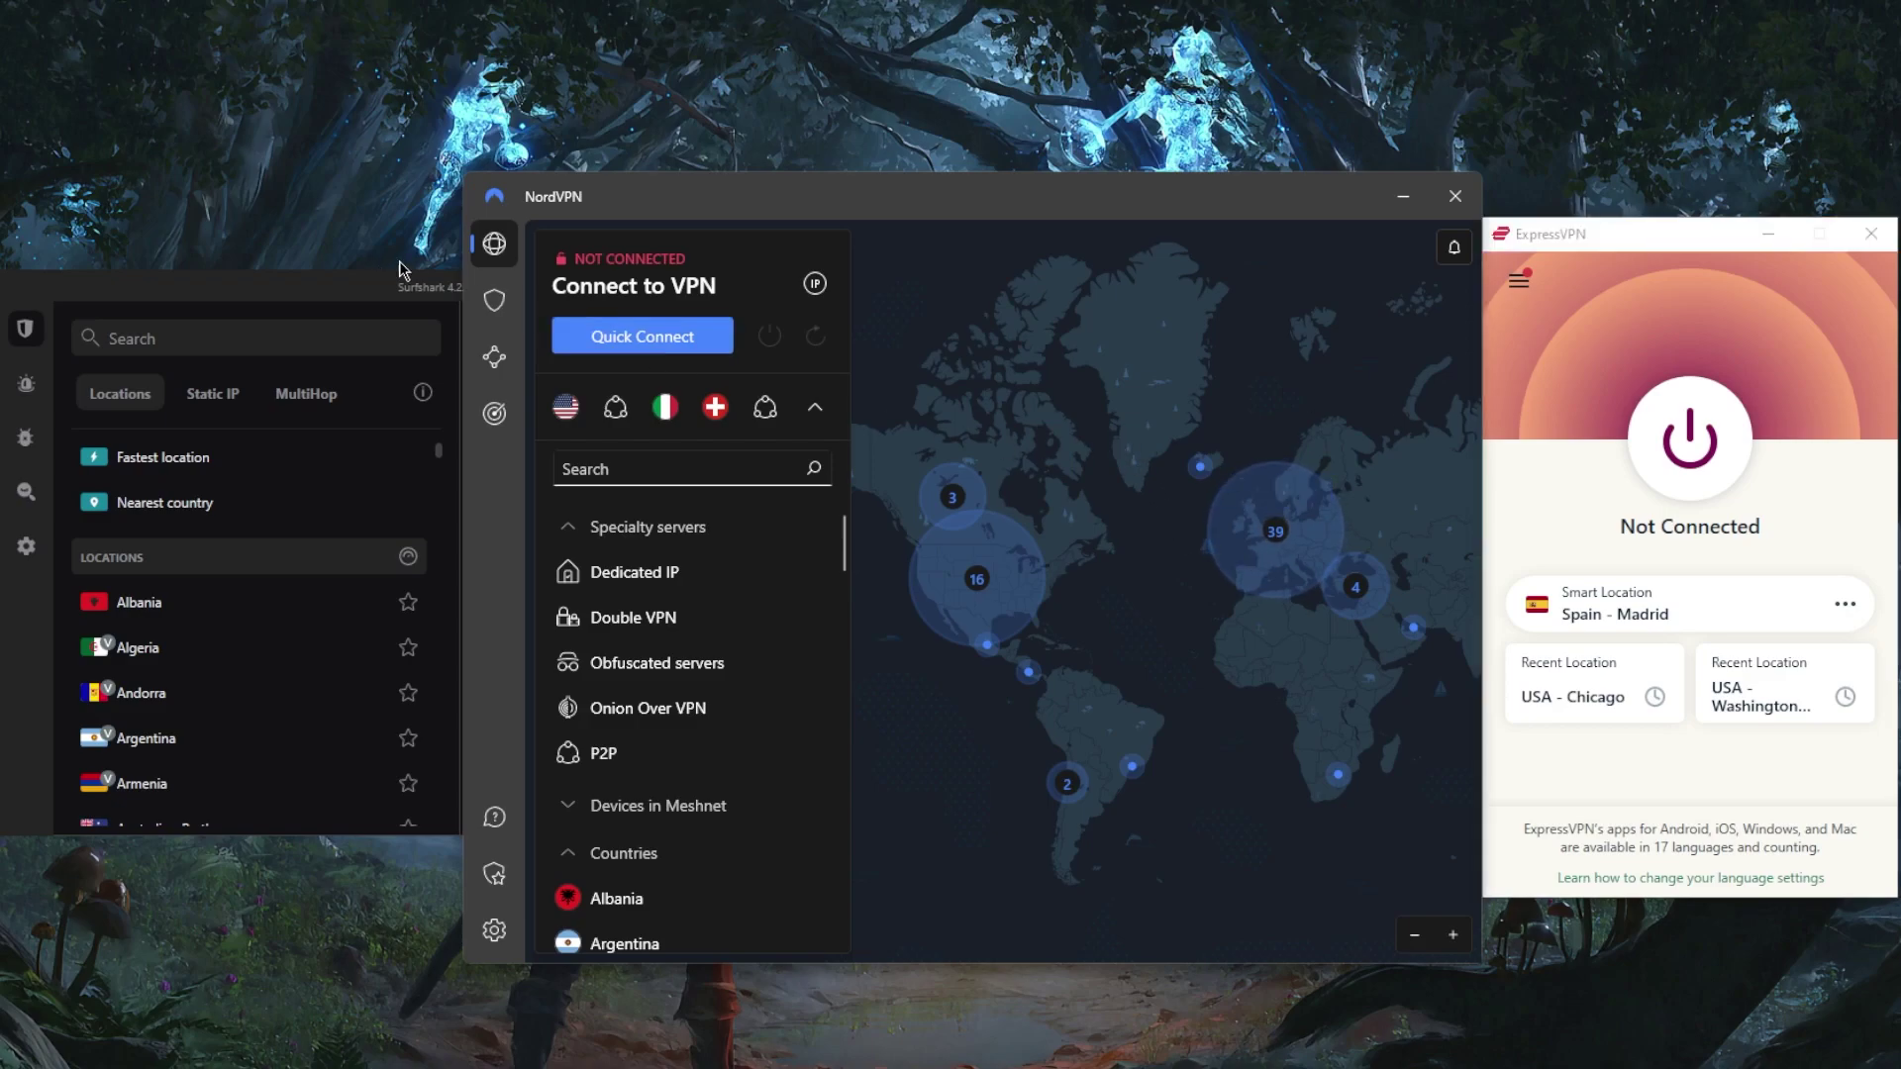
{"action": "left_click", "coordinate": [447, 294]}
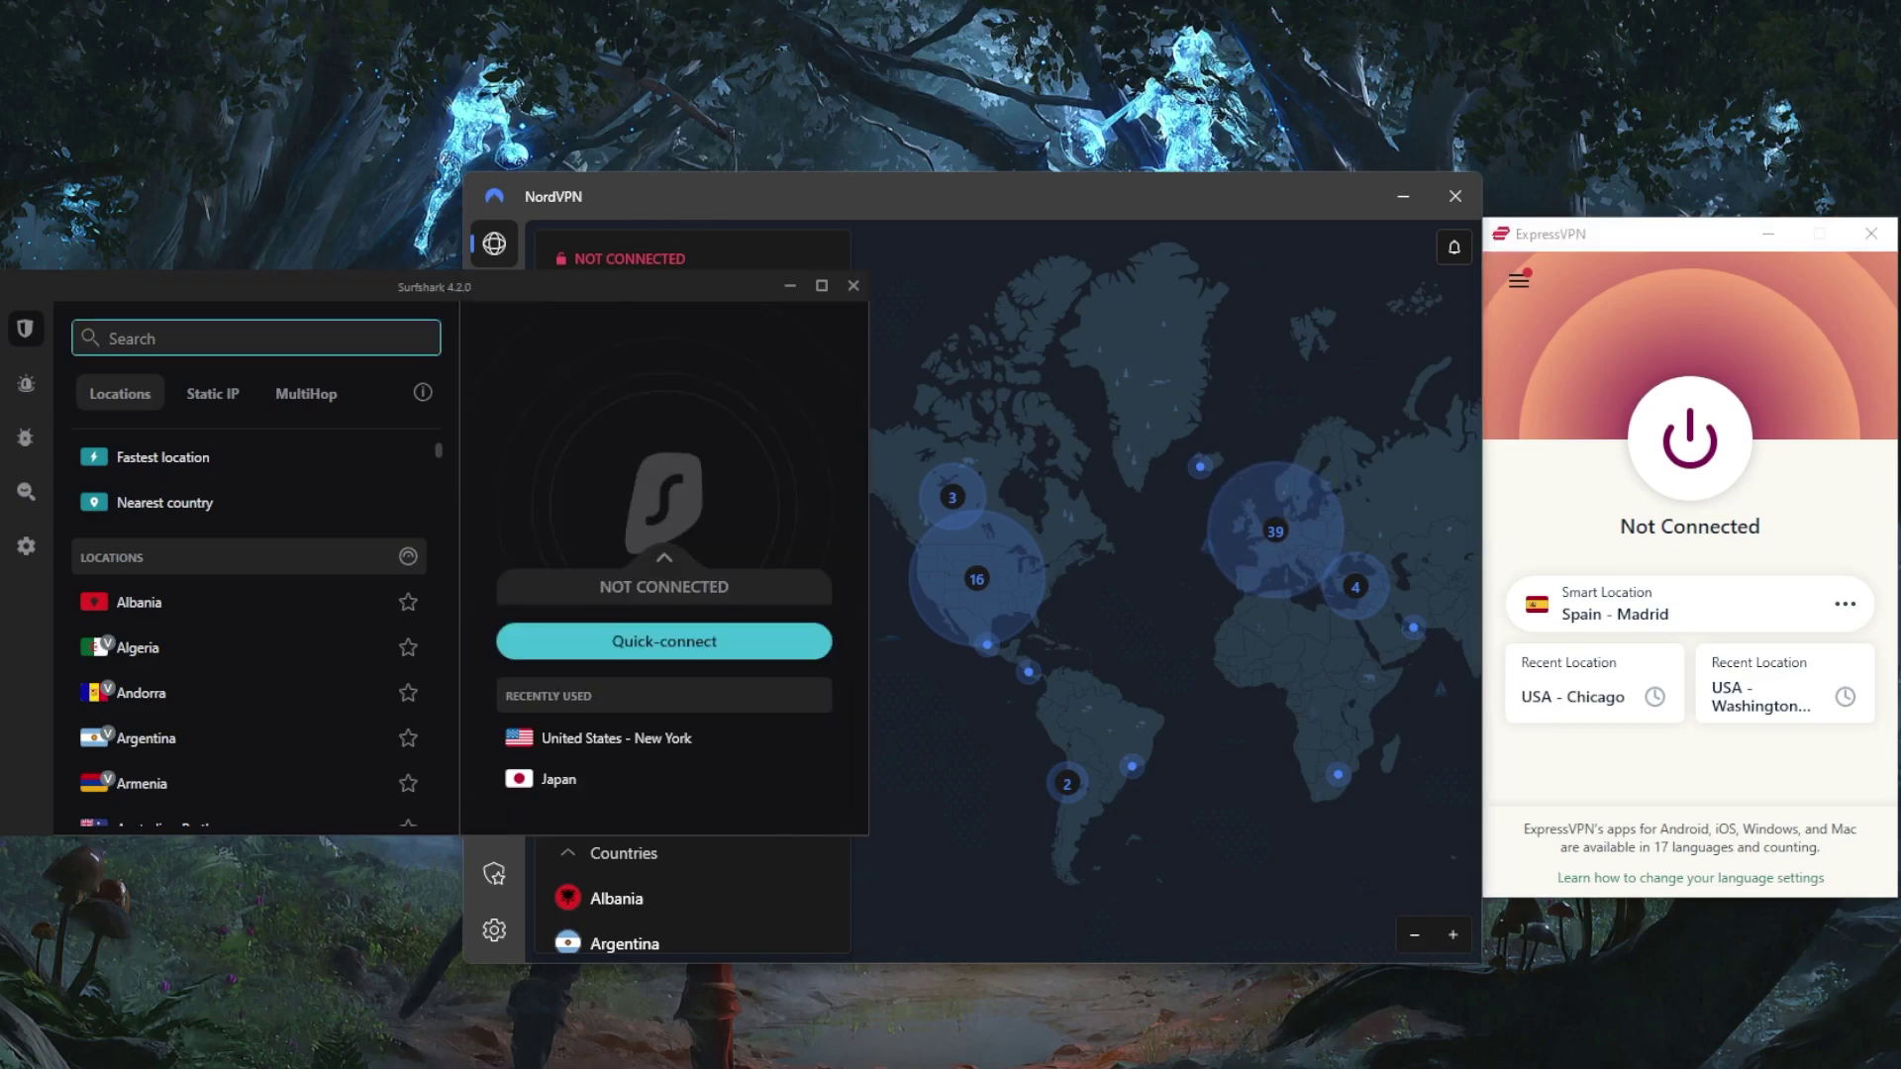